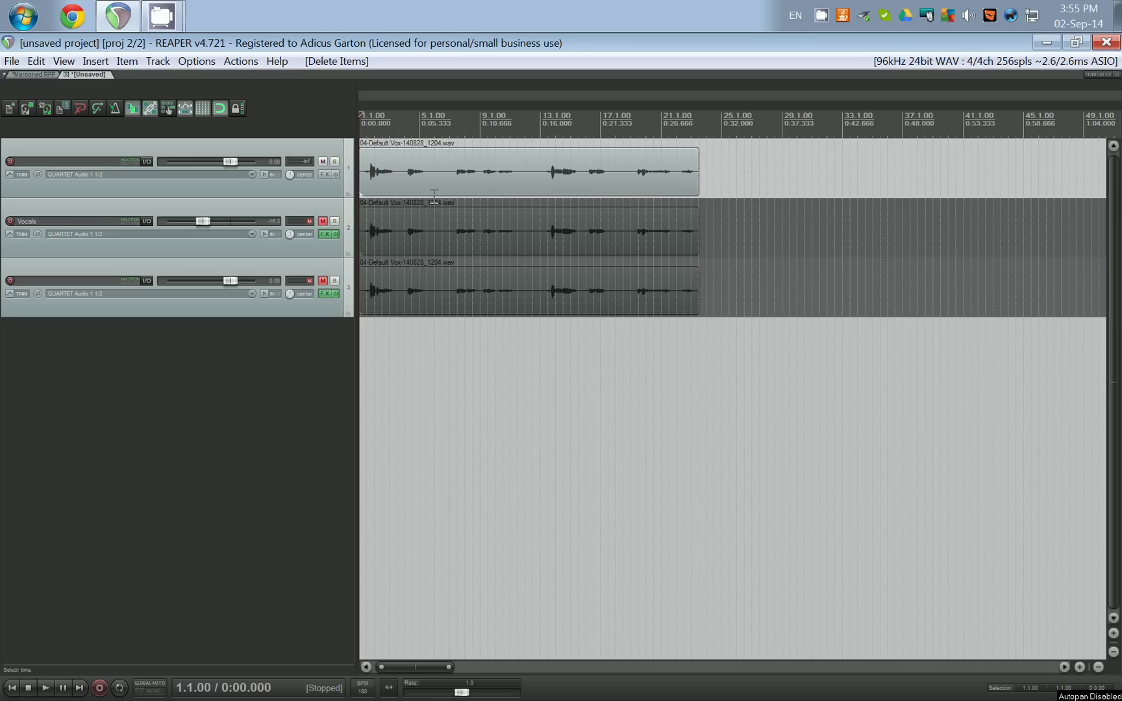
Play back the first vocal track and raise the audio interface's Output 1/2 level to -17.5 dB in the Quartet mixer
key("space")
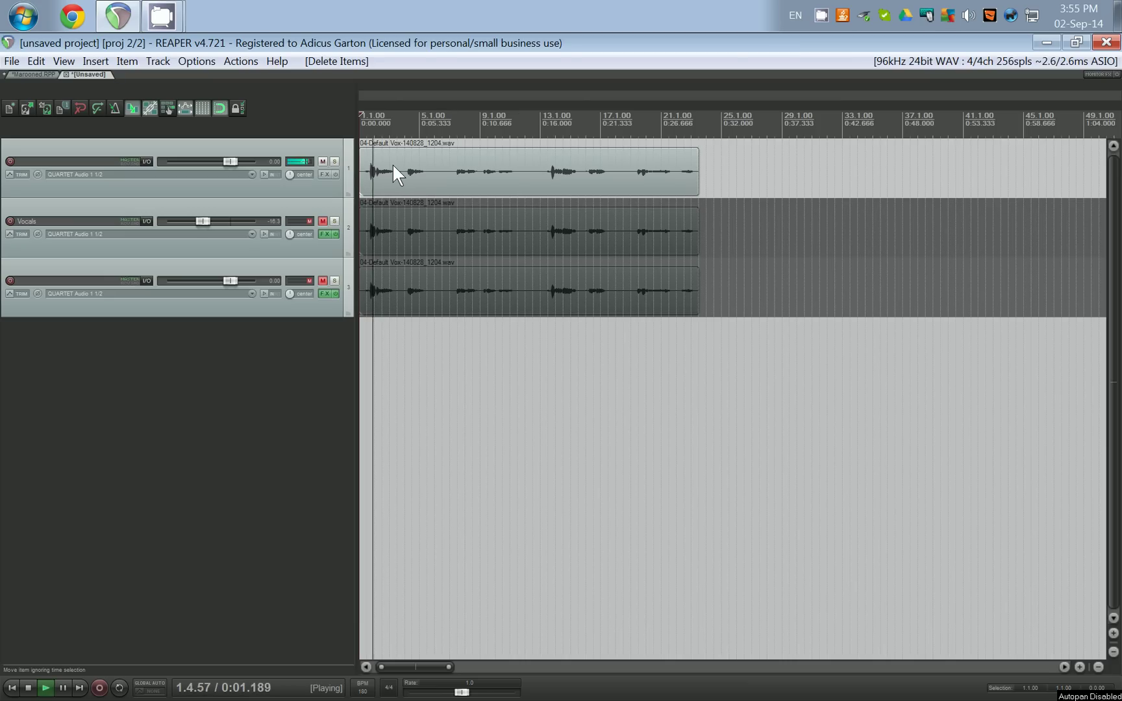
left_click(990, 15)
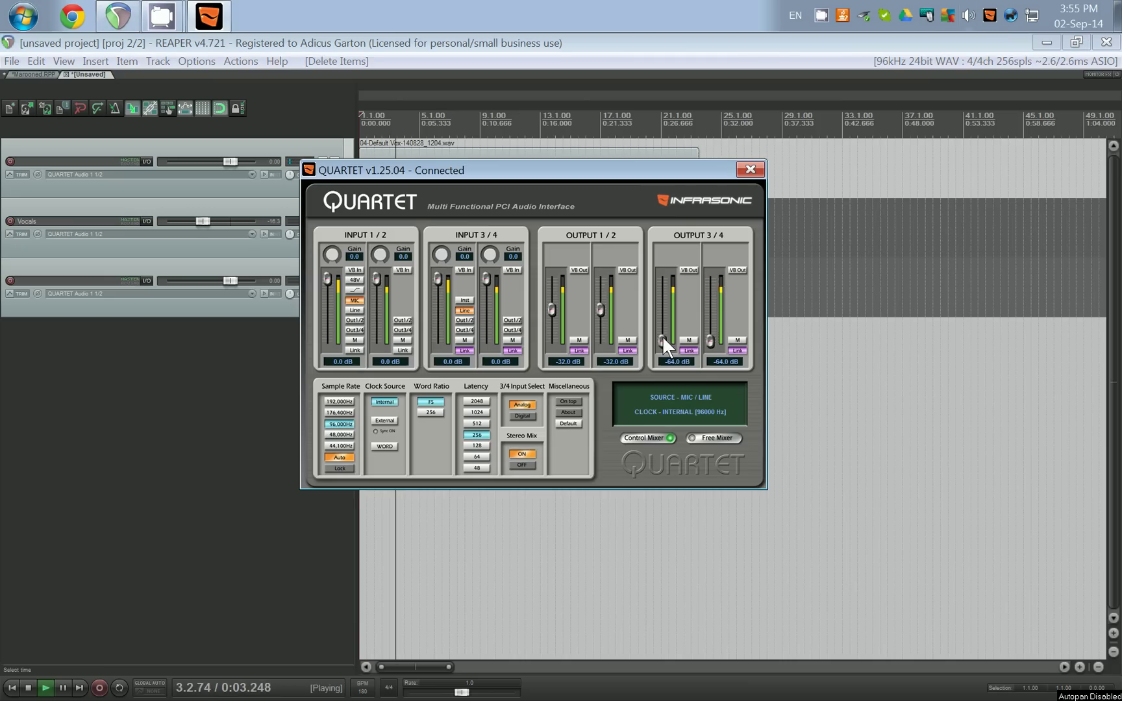
left_click_drag(598, 315, 598, 292)
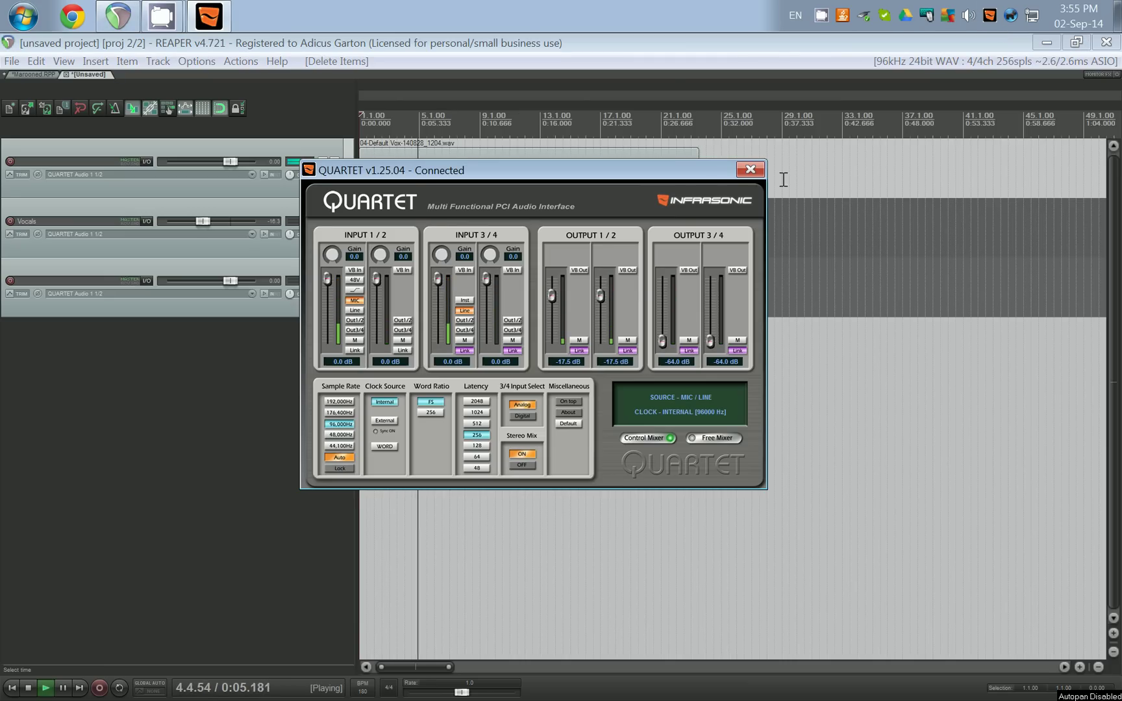
left_click(750, 170)
key("space")
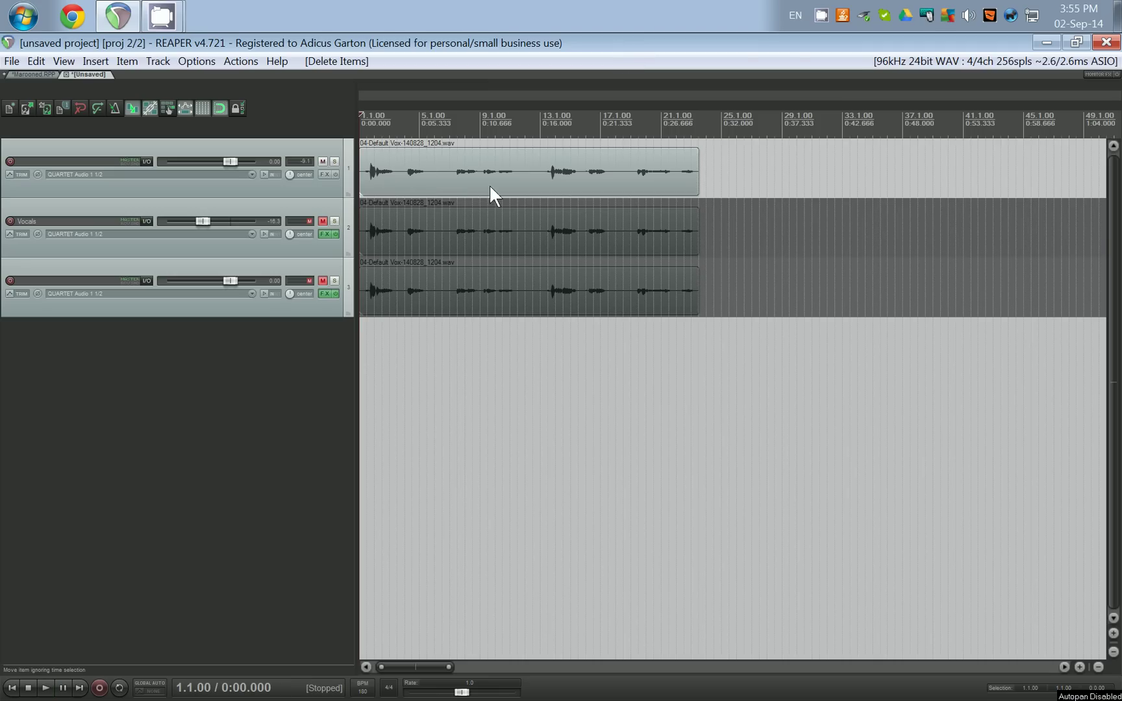
View the CLA Vocals plugin in the Vocals track's effects chain and close its window
scroll(468, 260, "up", 2)
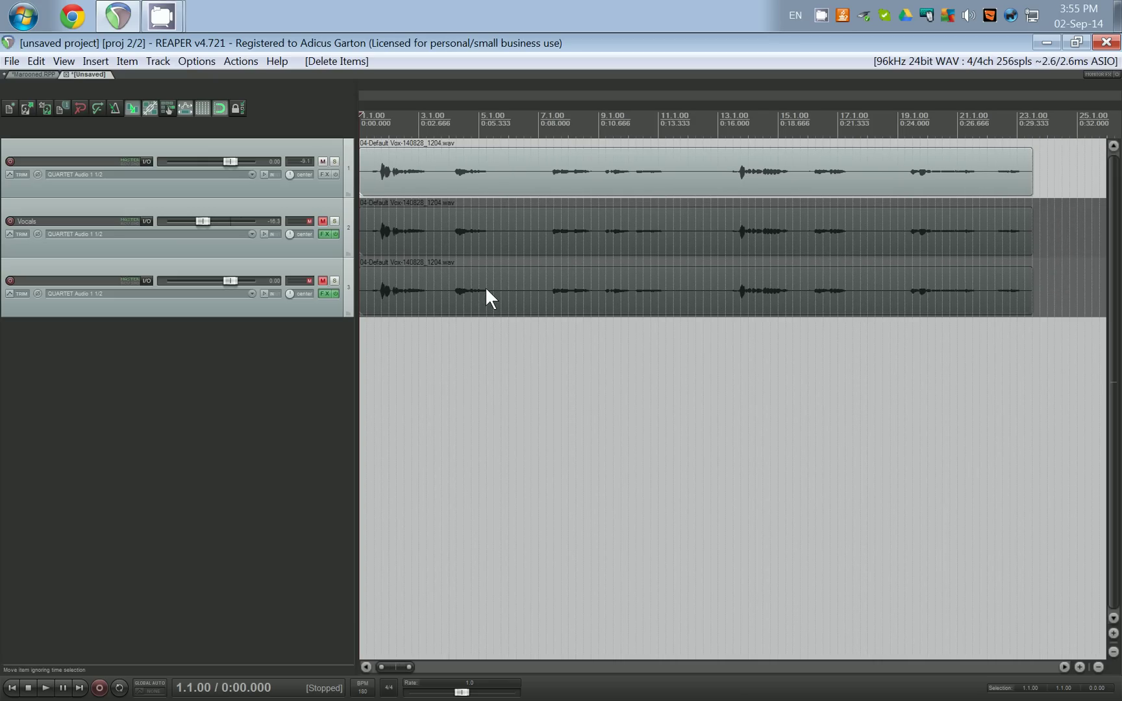
left_click(324, 234)
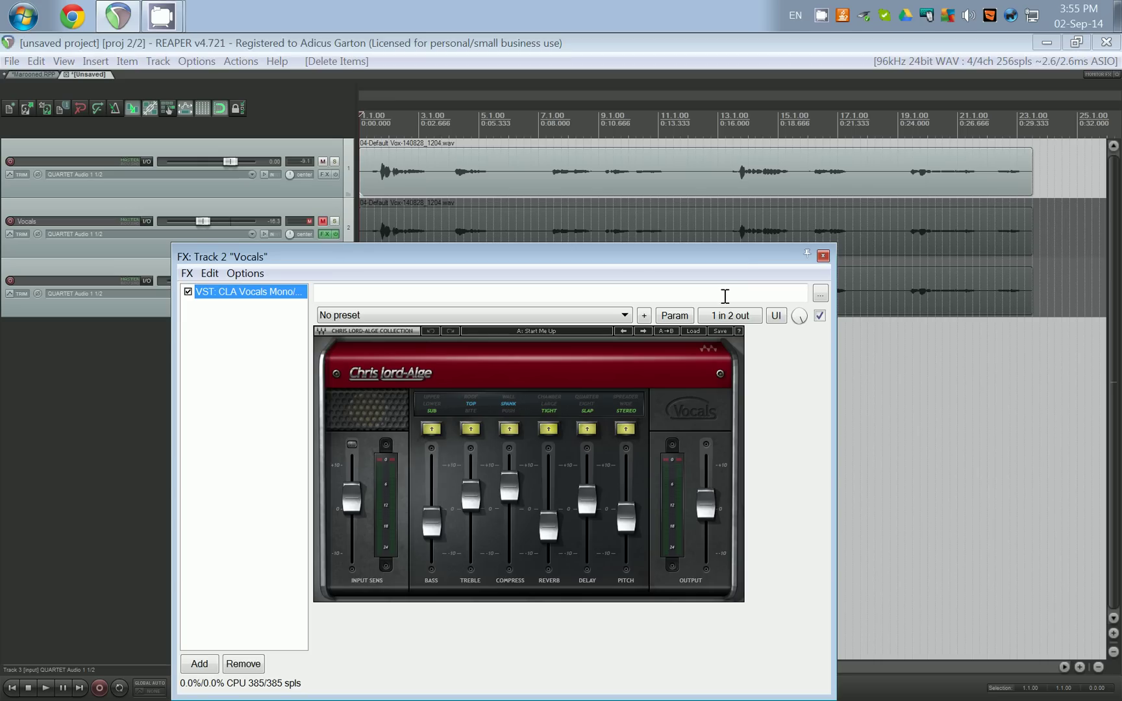
left_click_drag(728, 259, 727, 161)
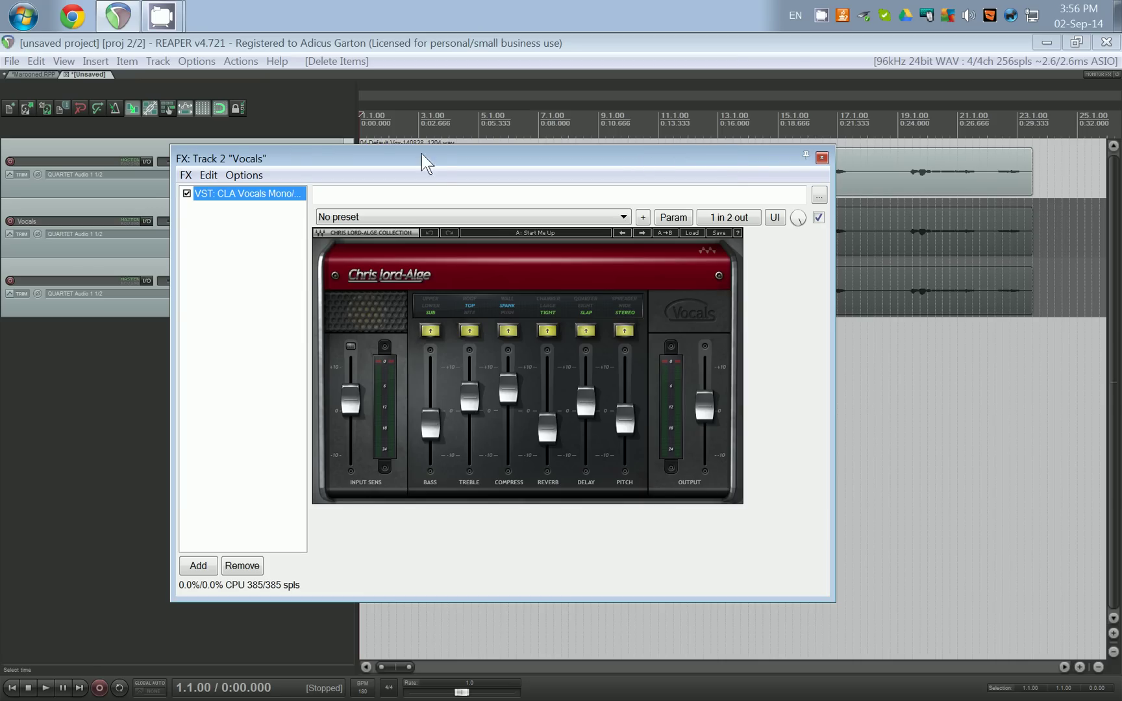
key("Escape")
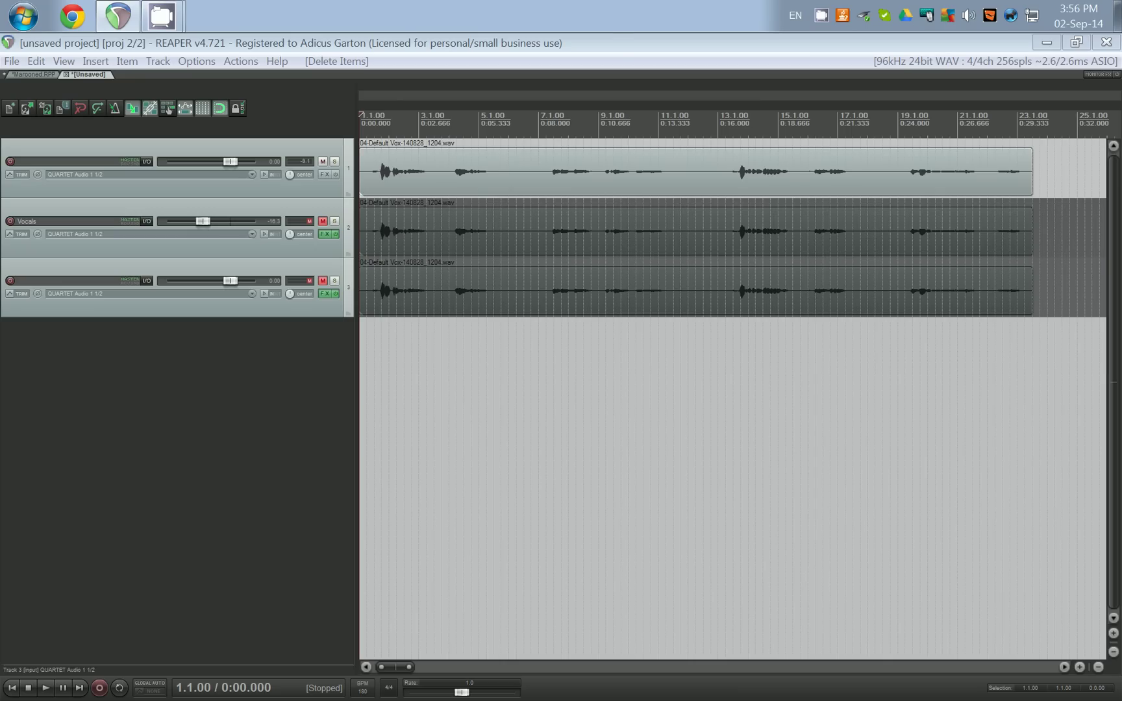
left_click(611, 39)
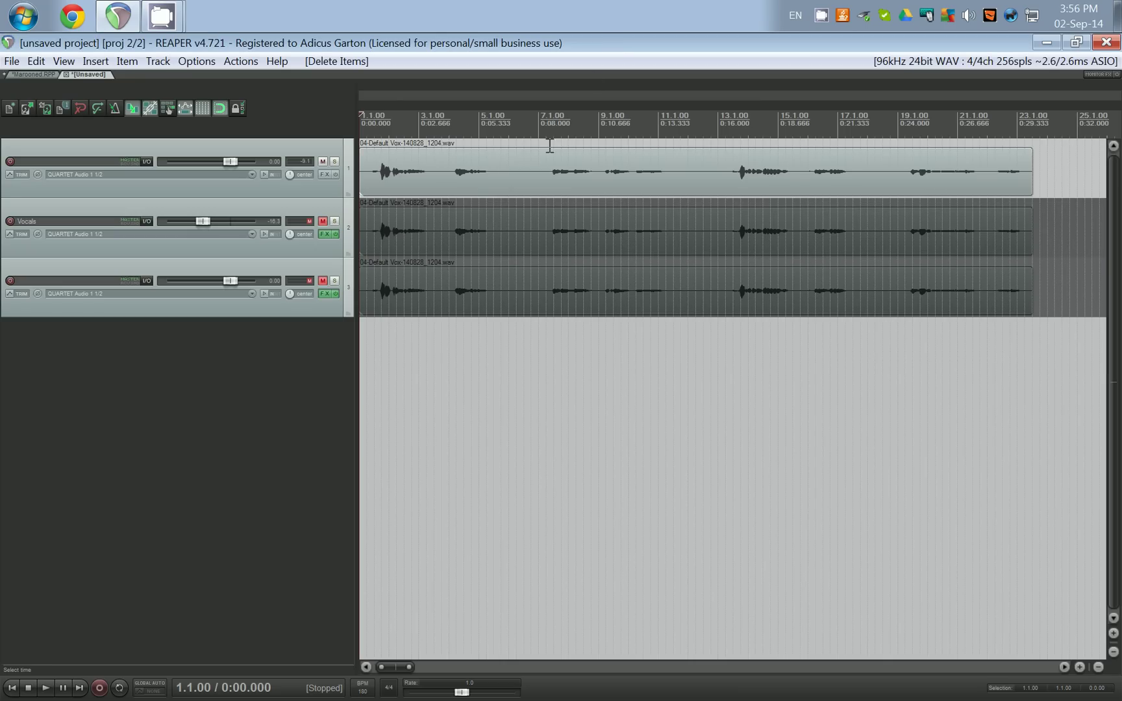
Mute track 1, unmute the Vocals track, and play the Vocals track to hear its processed sound
left_click(323, 161)
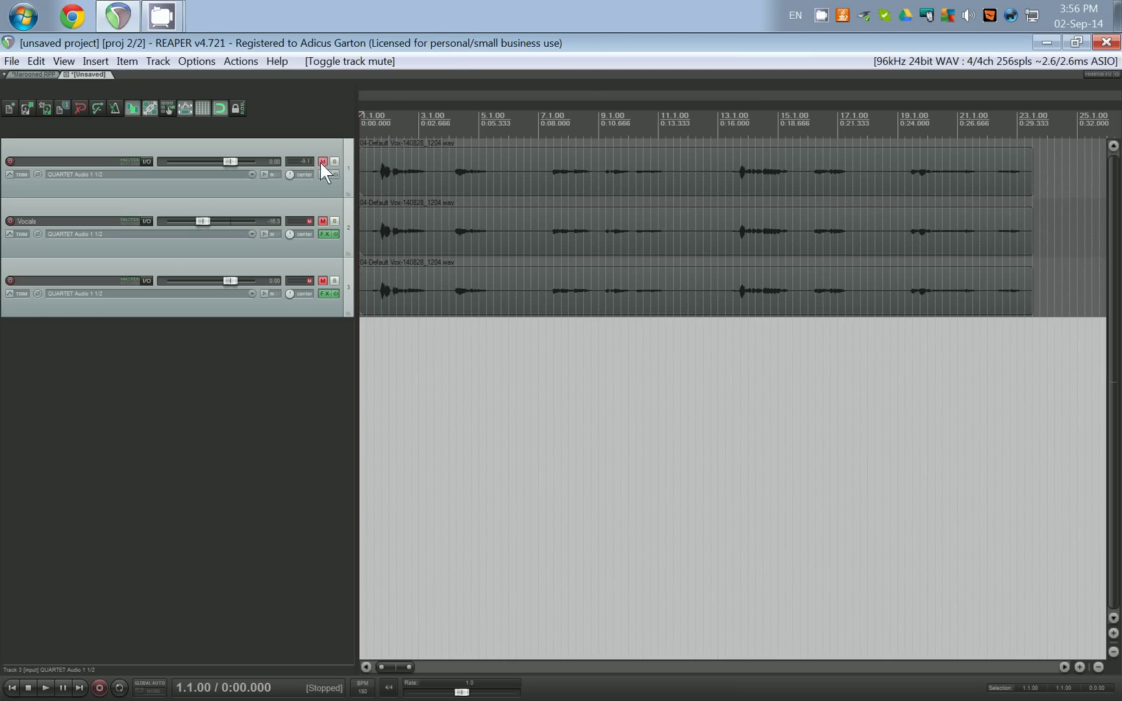
left_click(322, 221)
key("space")
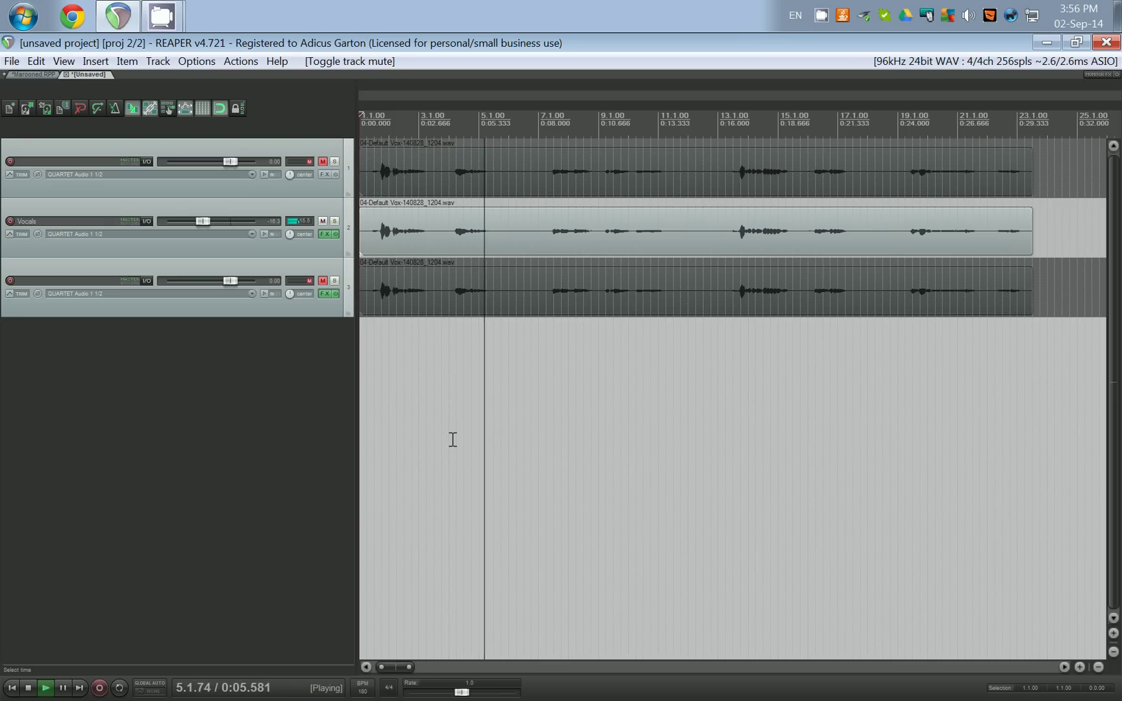
key("space")
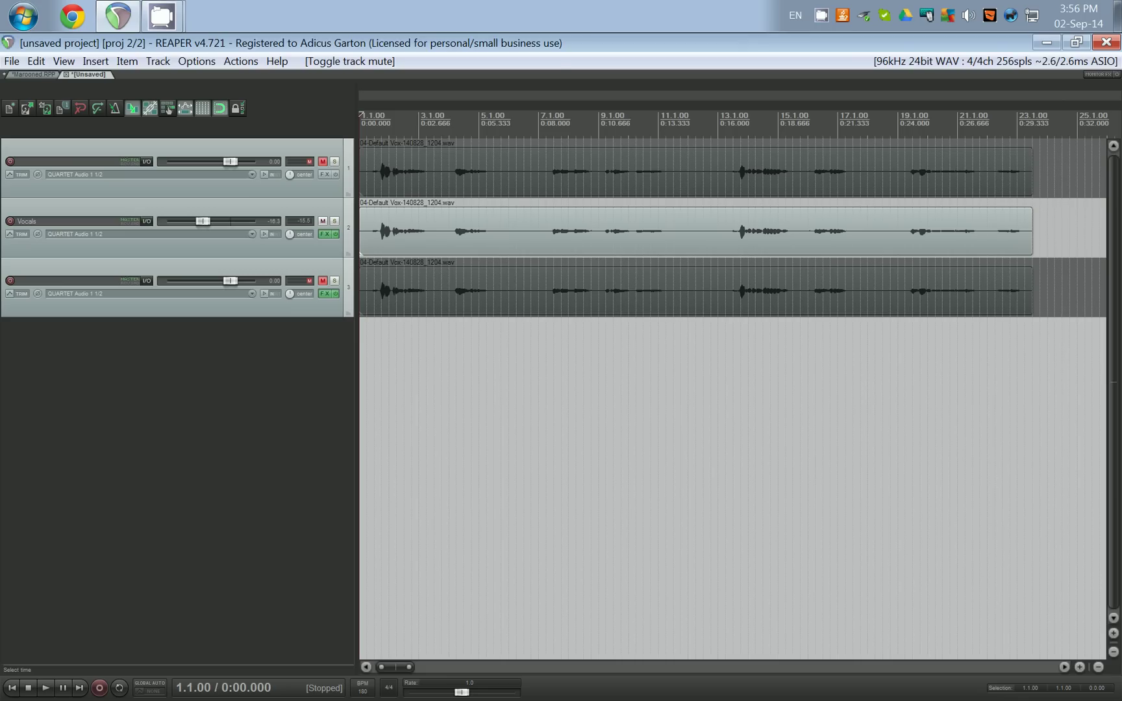
Examine the CLA Vocals faders on the Vocals track: input sens, bass, treble, compress, reverb, delay, pitch and output
left_click_drag(982, 162, 551, 151)
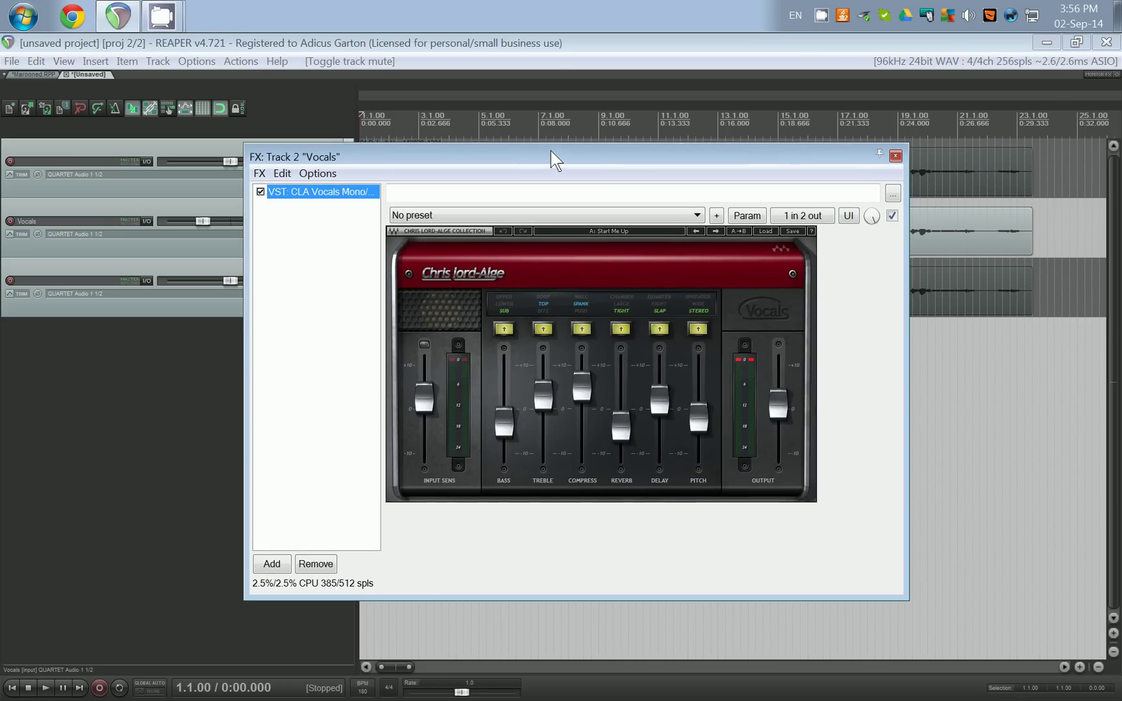
left_click(414, 396)
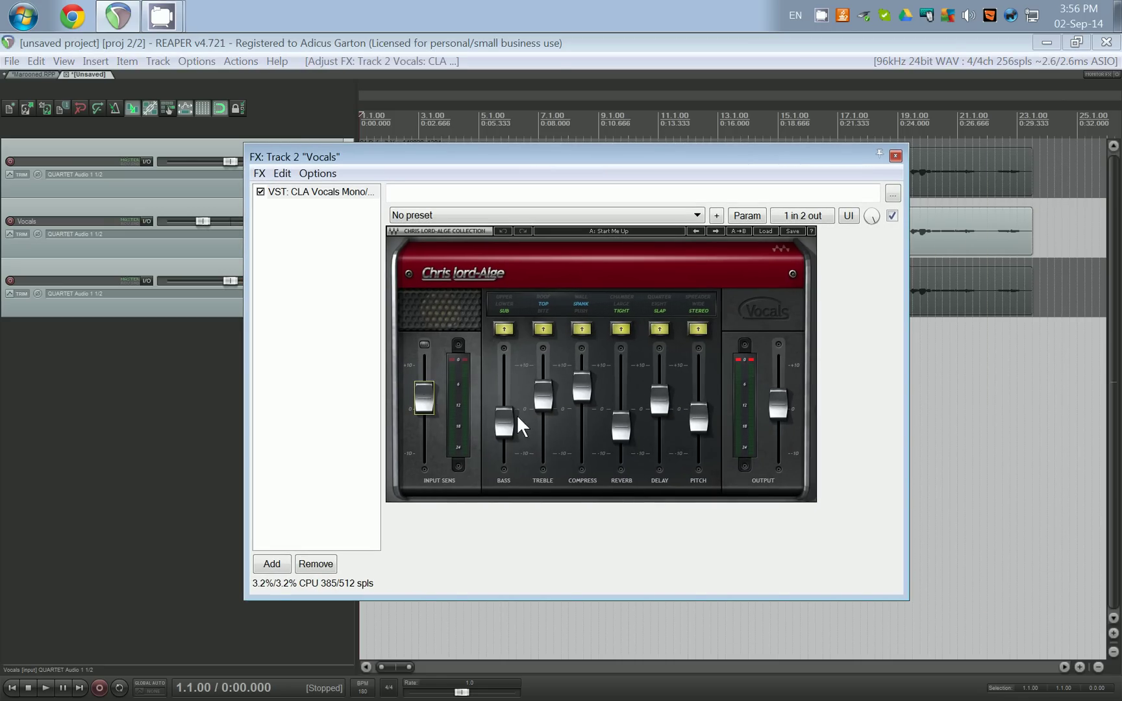
left_click(501, 409)
left_click(544, 397)
left_click(505, 422)
left_click(544, 397)
left_click(582, 386)
left_click(618, 432)
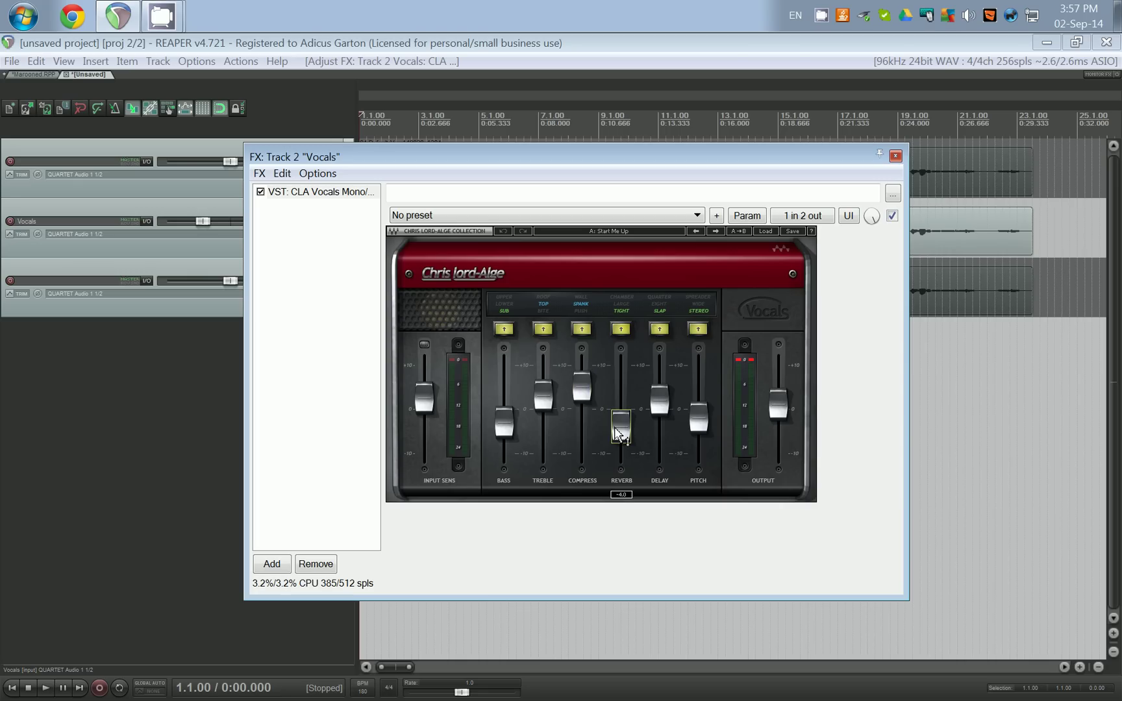
left_click(661, 403)
left_click(699, 421)
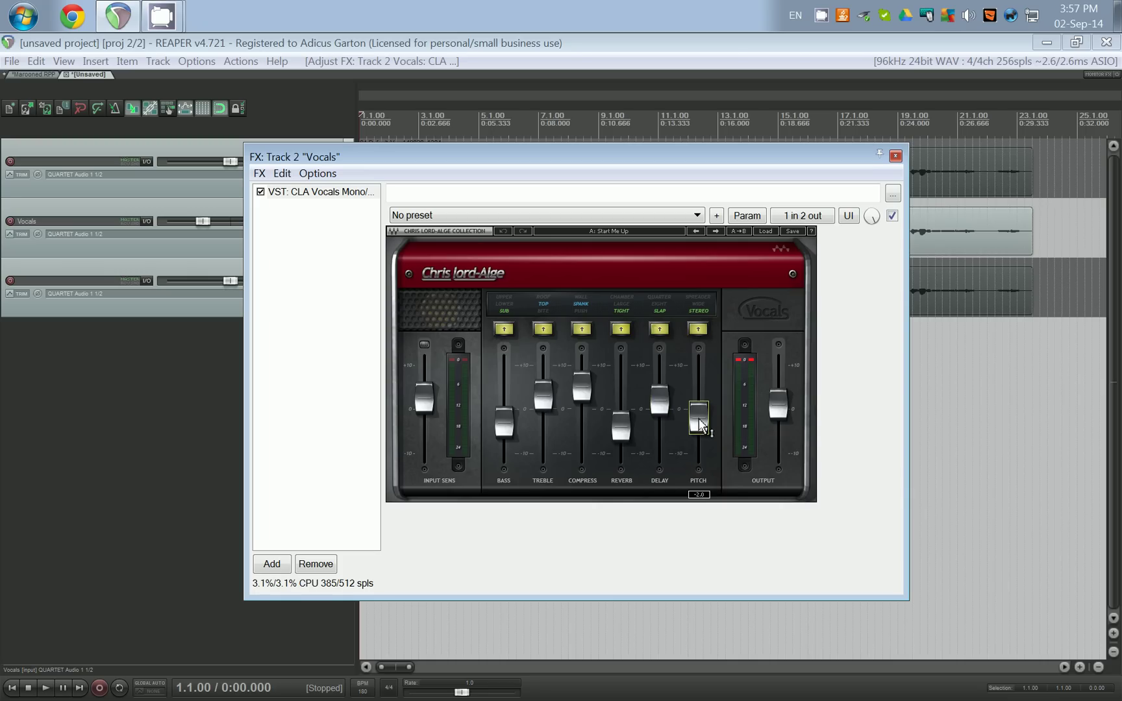
left_click(777, 400)
Review the factory presets offered by the CLA Vocals plugin and close the effects window
left_click(771, 232)
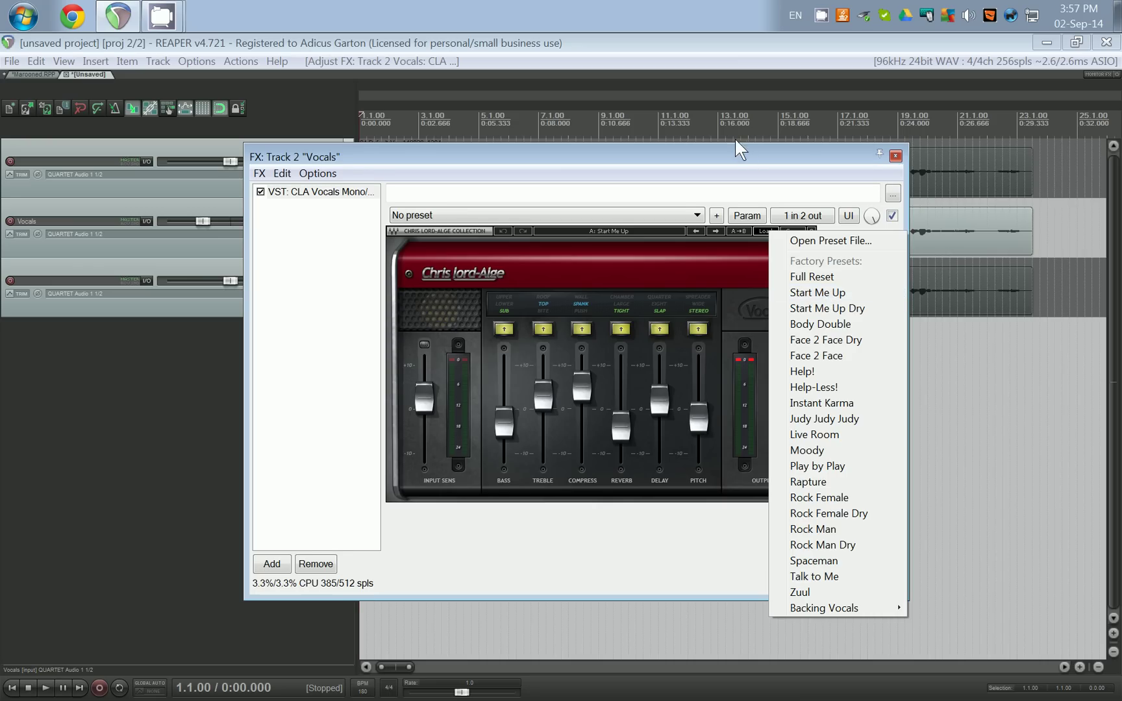
left_click_drag(737, 146, 733, 149)
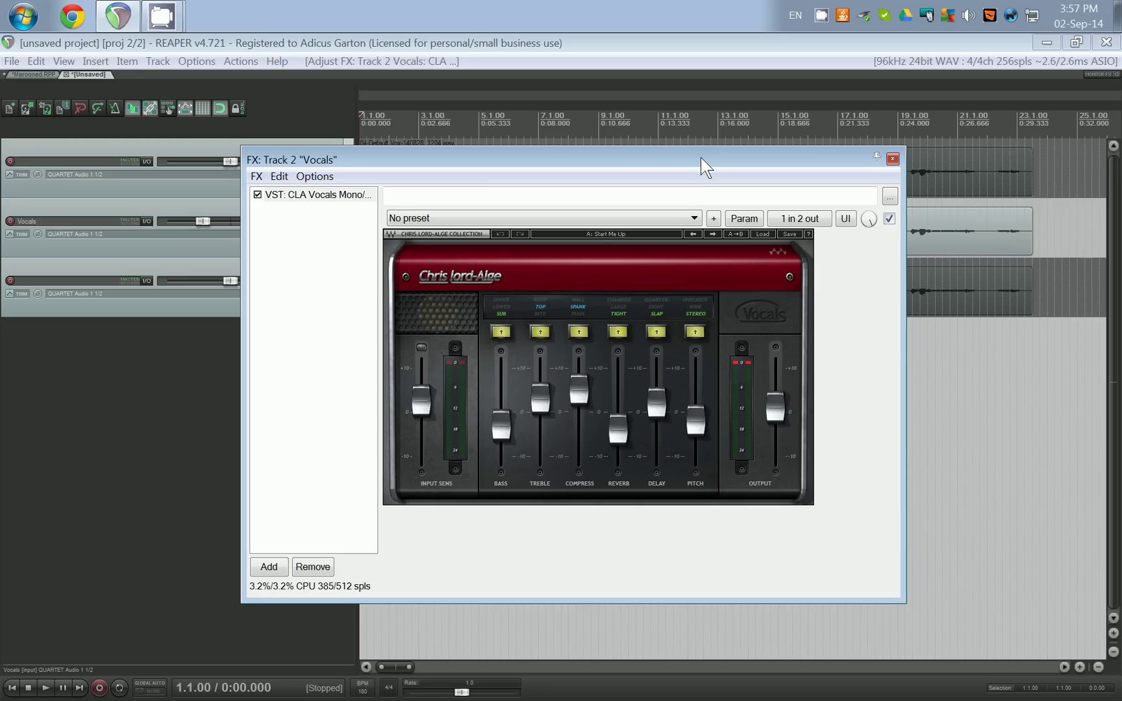
key("Escape")
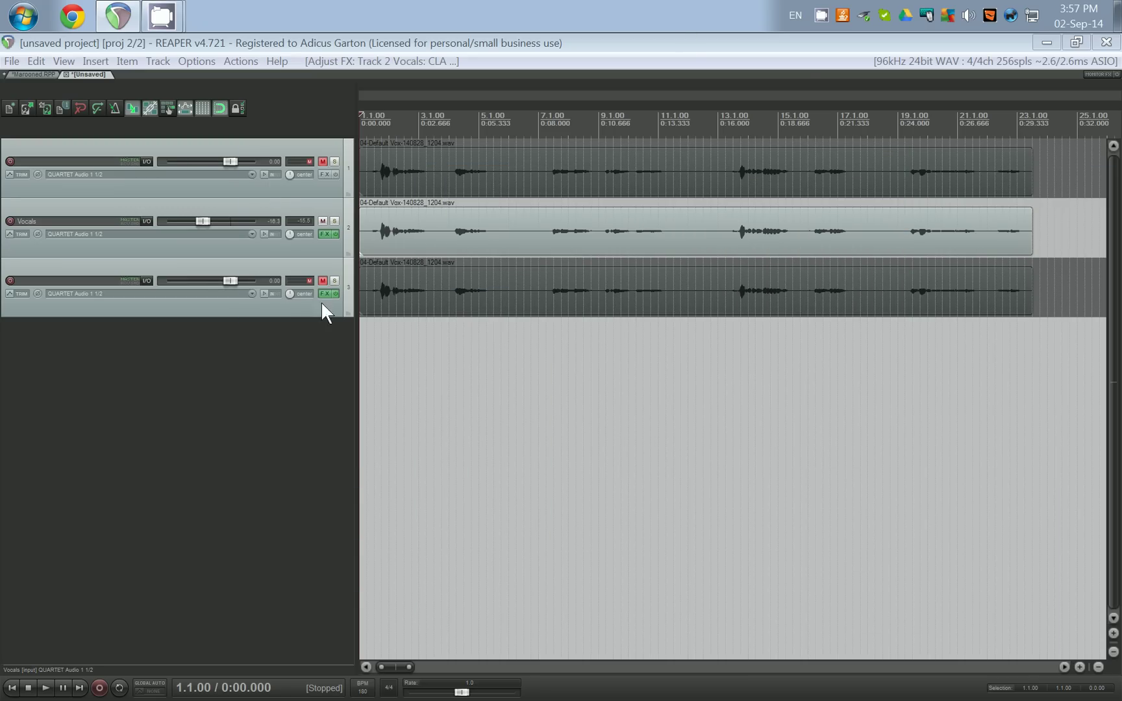
Mute the Vocals track and open track 3's effects chain, viewing its ReaEQ, ReaComp, ReaDelay and ReaVerbate effects
left_click(322, 221)
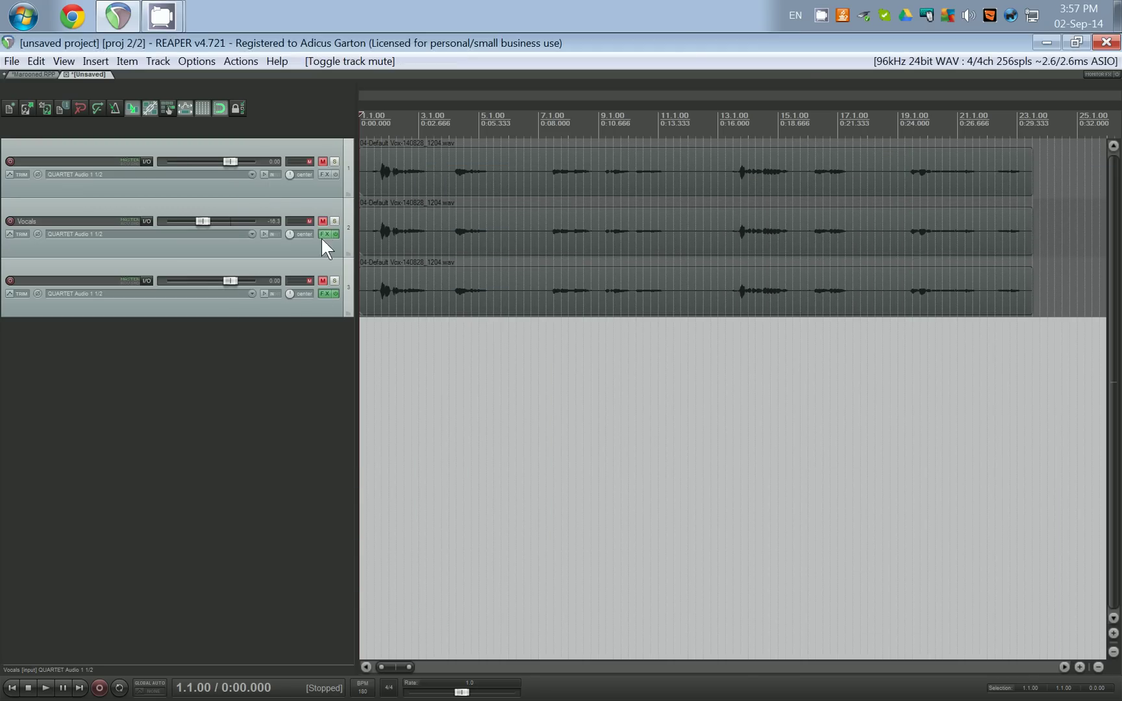
left_click(324, 294)
left_click(174, 289)
left_click(177, 303)
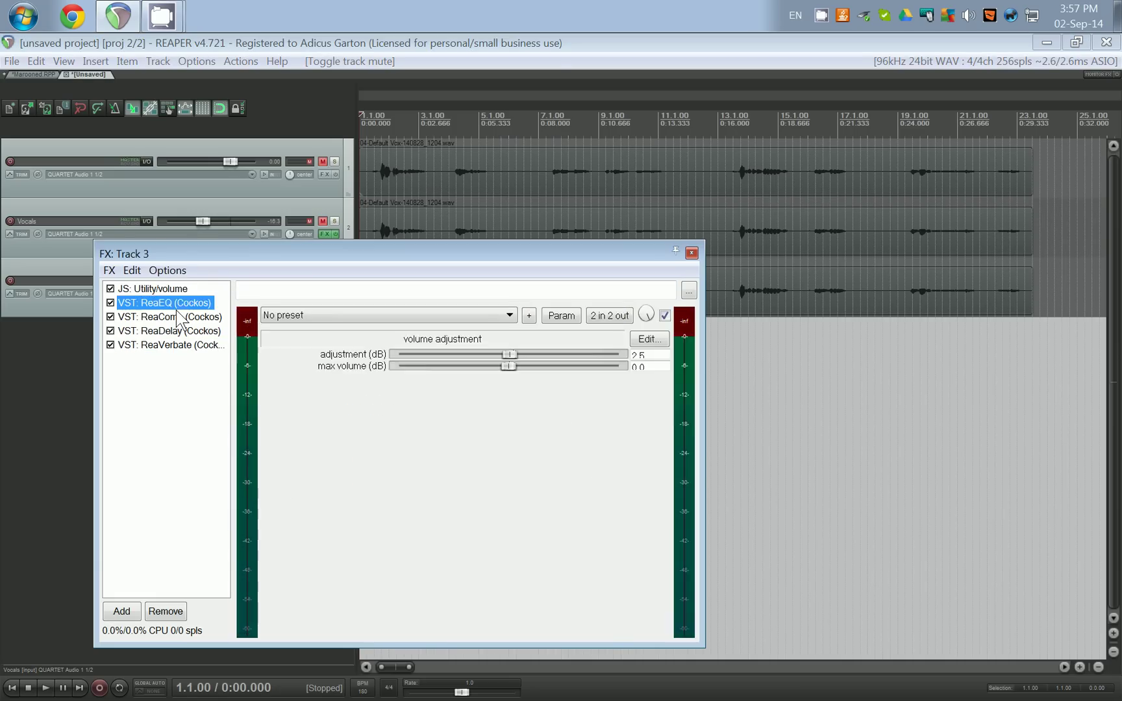
left_click(182, 317)
left_click(185, 330)
left_click(188, 345)
left_click(187, 393)
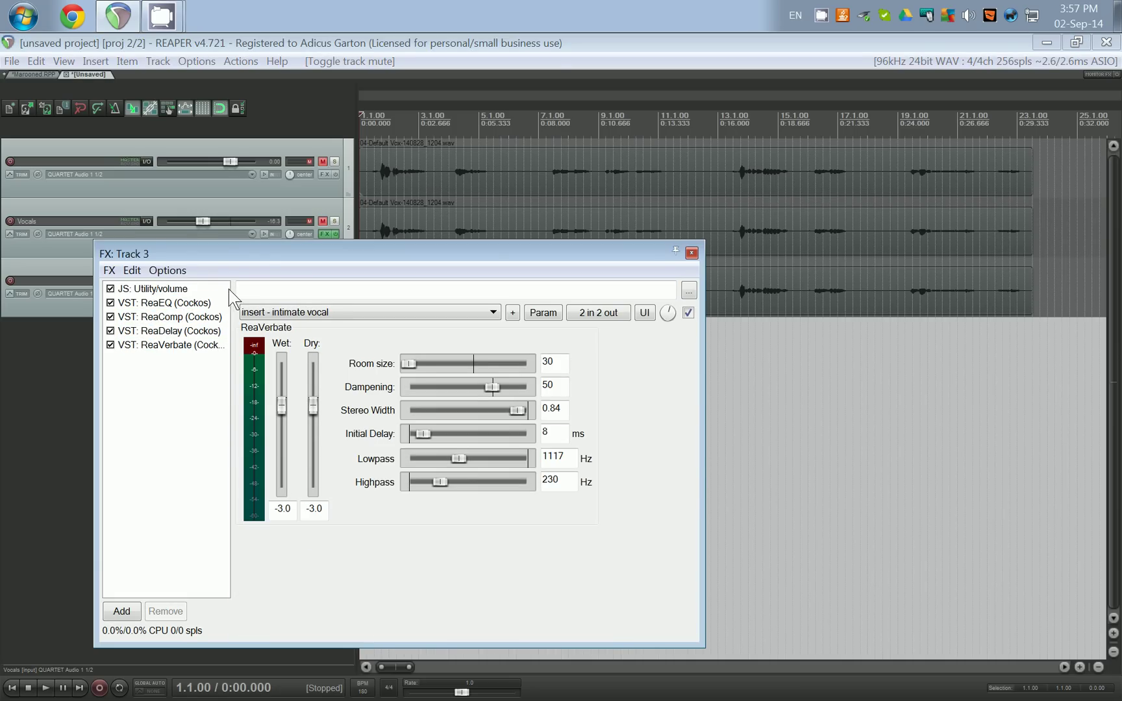
left_click_drag(264, 253, 382, 143)
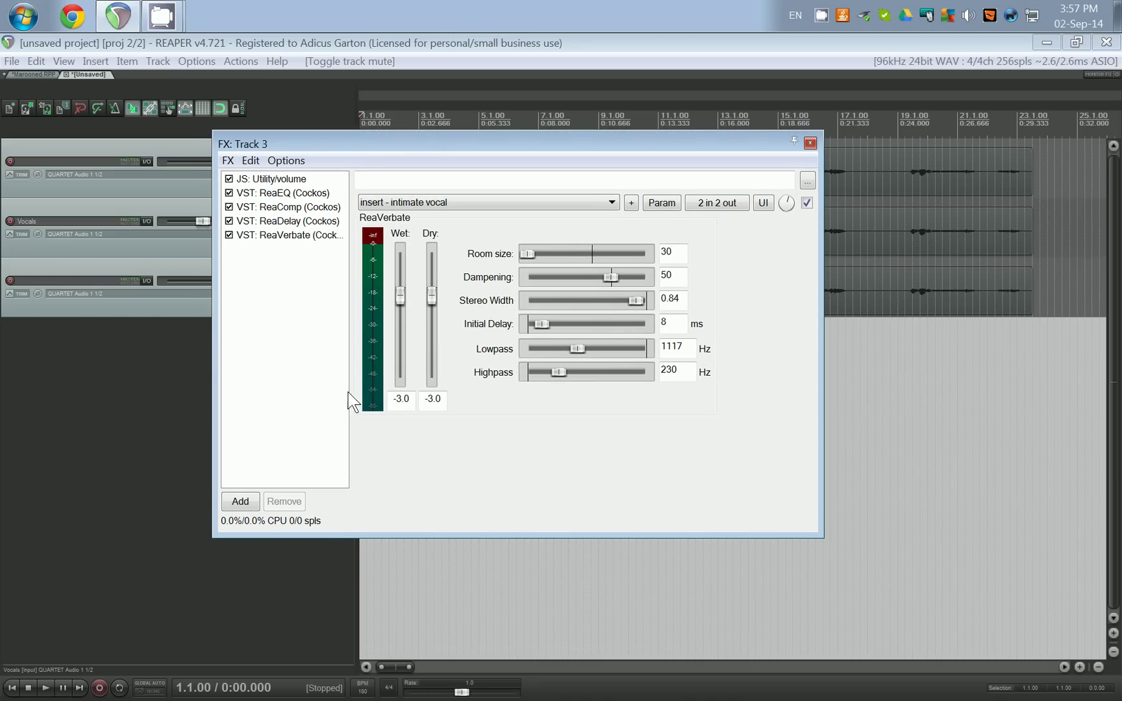
Compare track 3's volume effect with the CLA Vocals input sens fader and set the volume adjustment to 2.0 dB
left_click(281, 180)
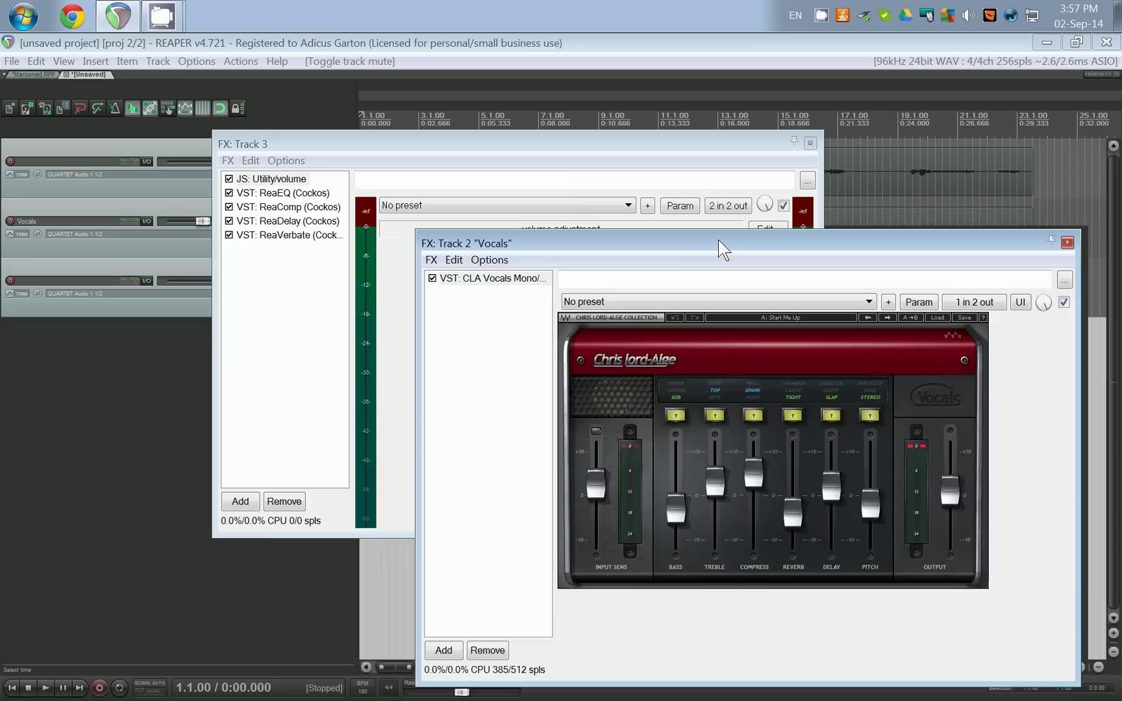
left_click_drag(721, 248, 508, 302)
left_click_drag(391, 544, 393, 548)
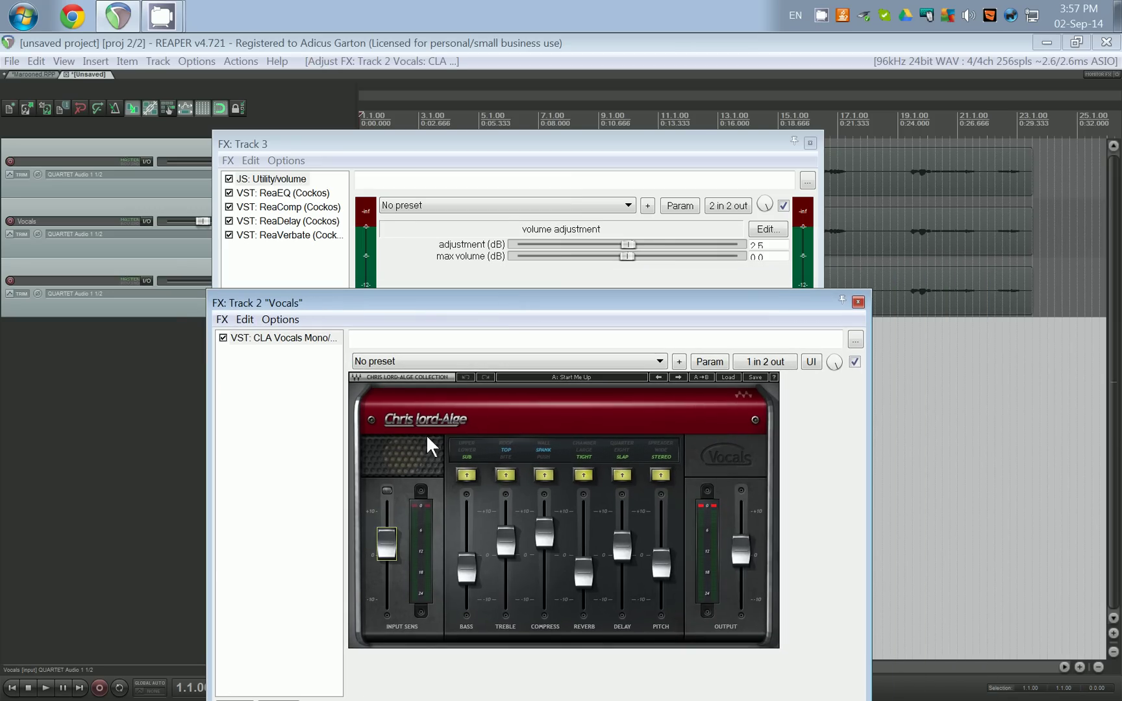
left_click(627, 245)
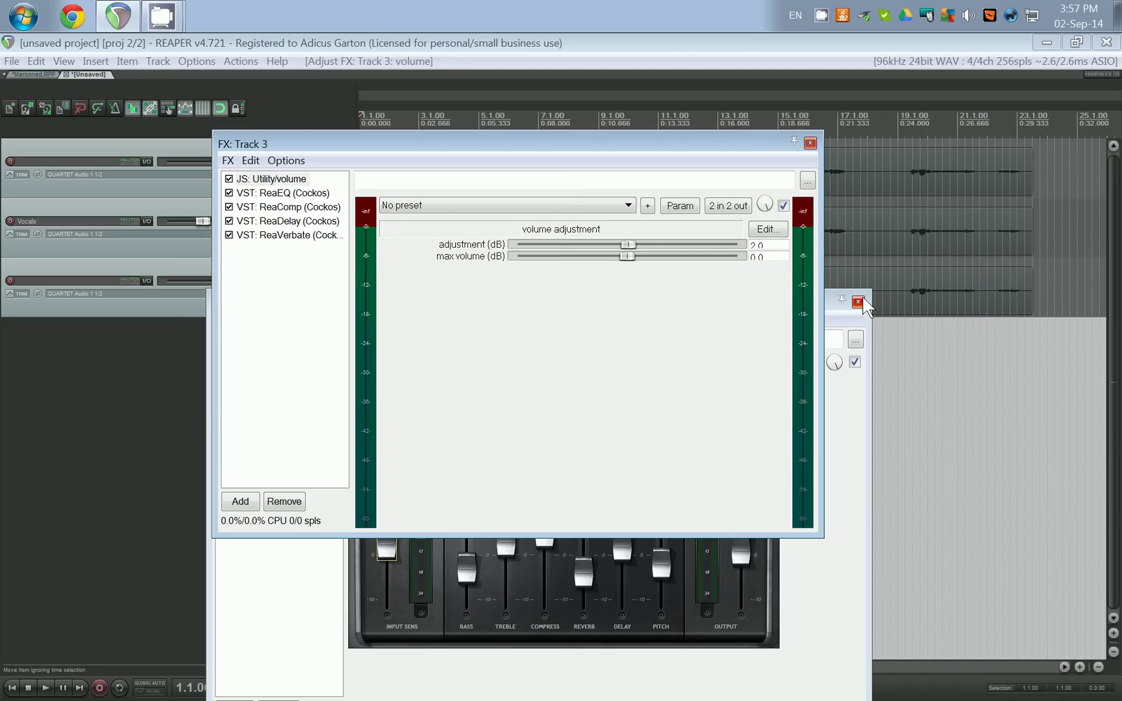
left_click(834, 303)
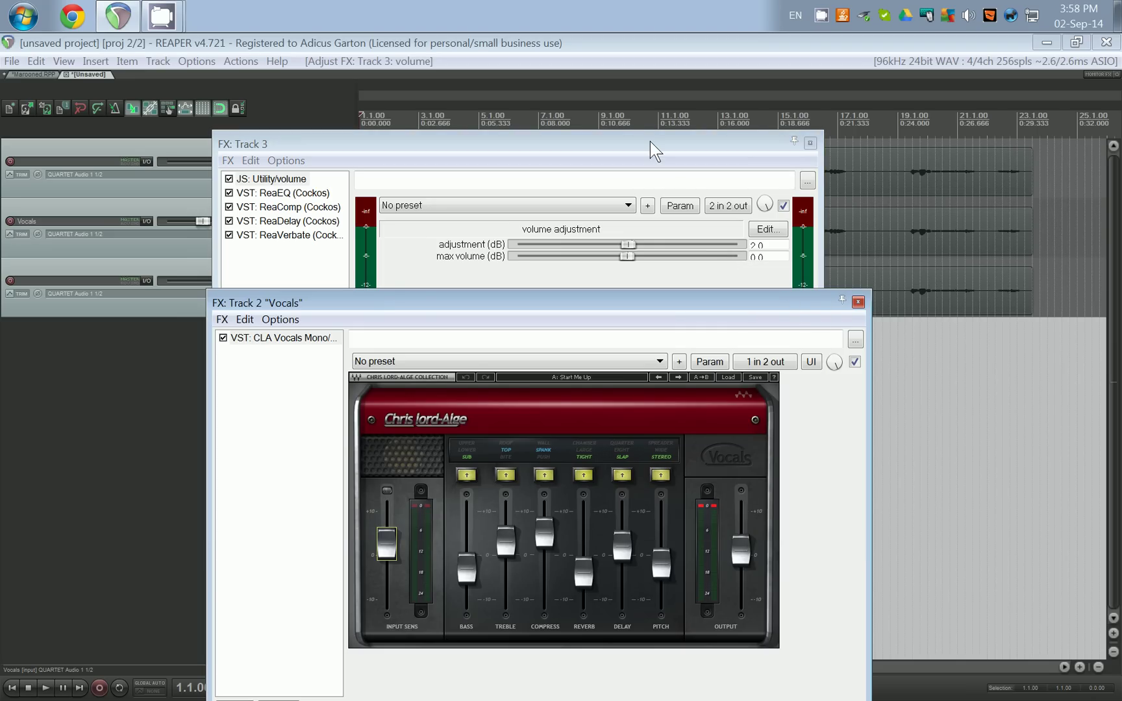
left_click(534, 41)
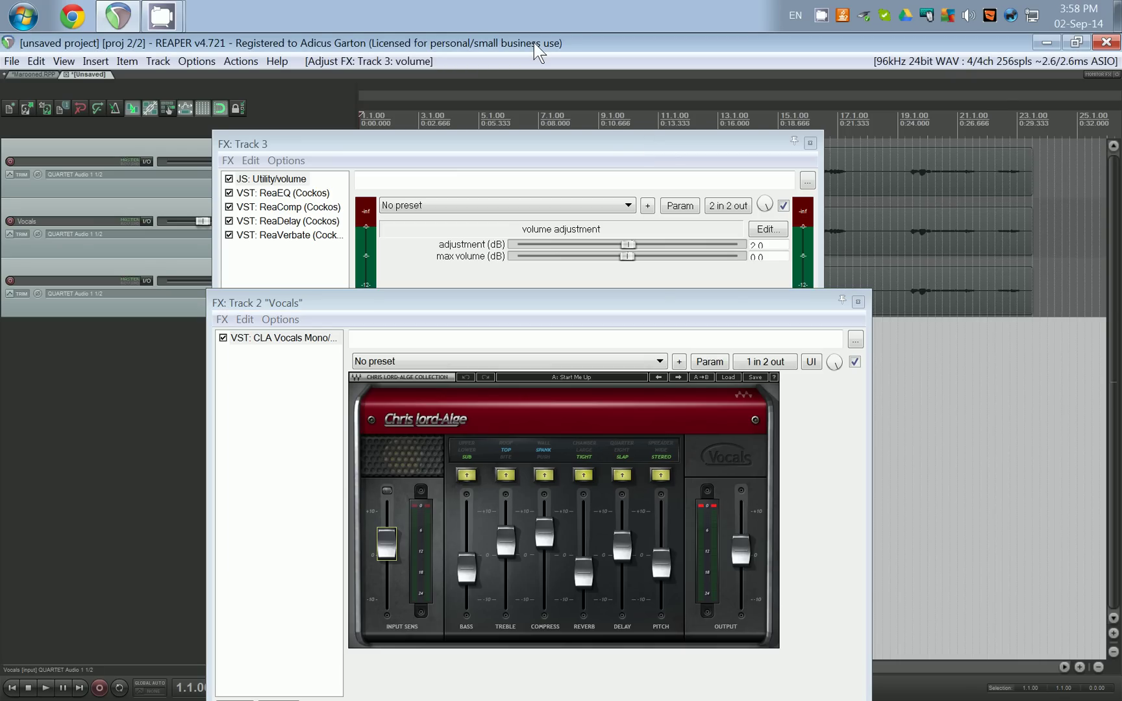
Load the "stock - Wide male vocal" preset in track 3's ReaEQ
left_click(292, 193)
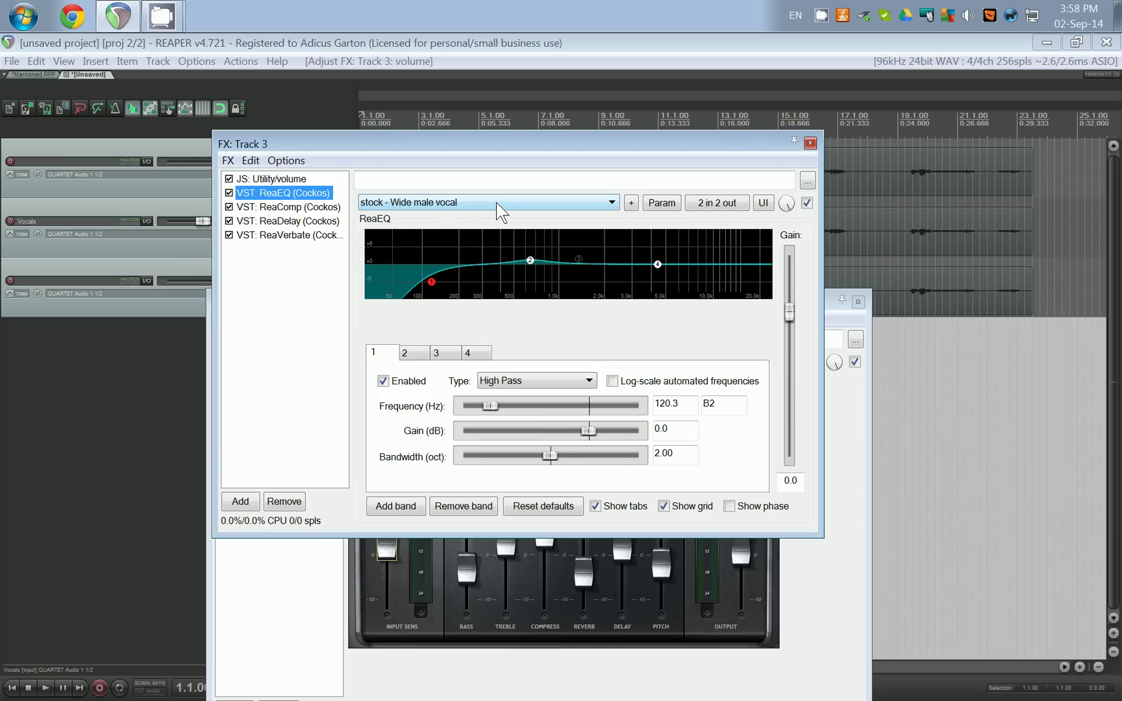
left_click(498, 203)
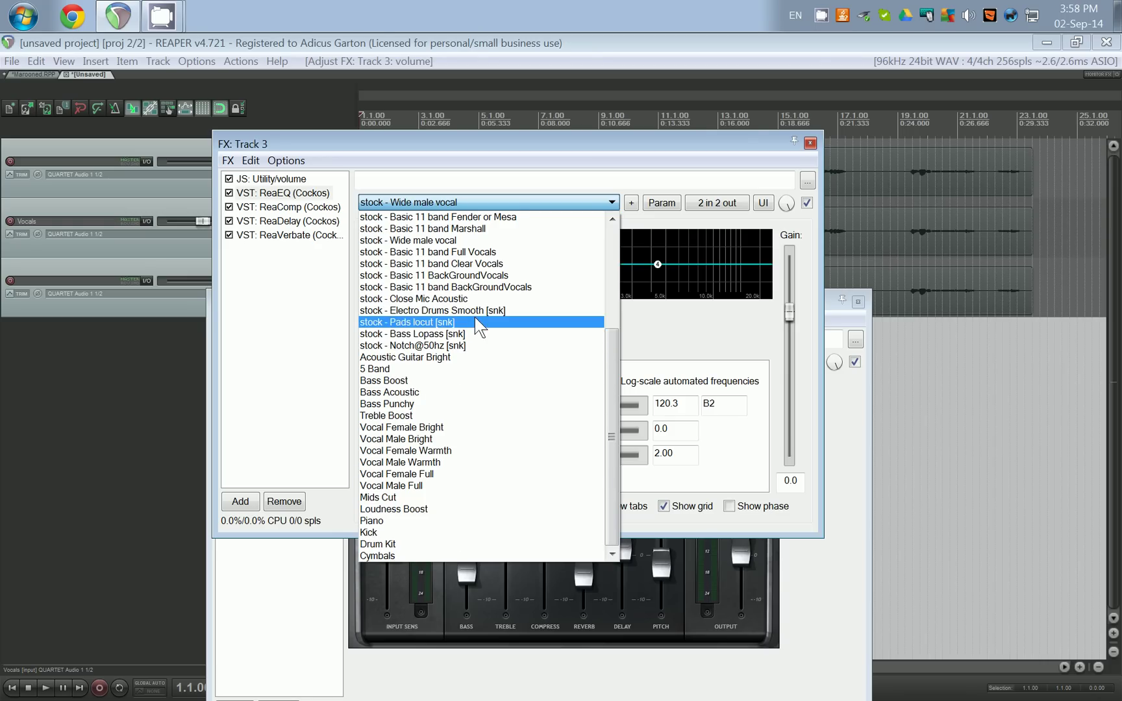
left_click(467, 241)
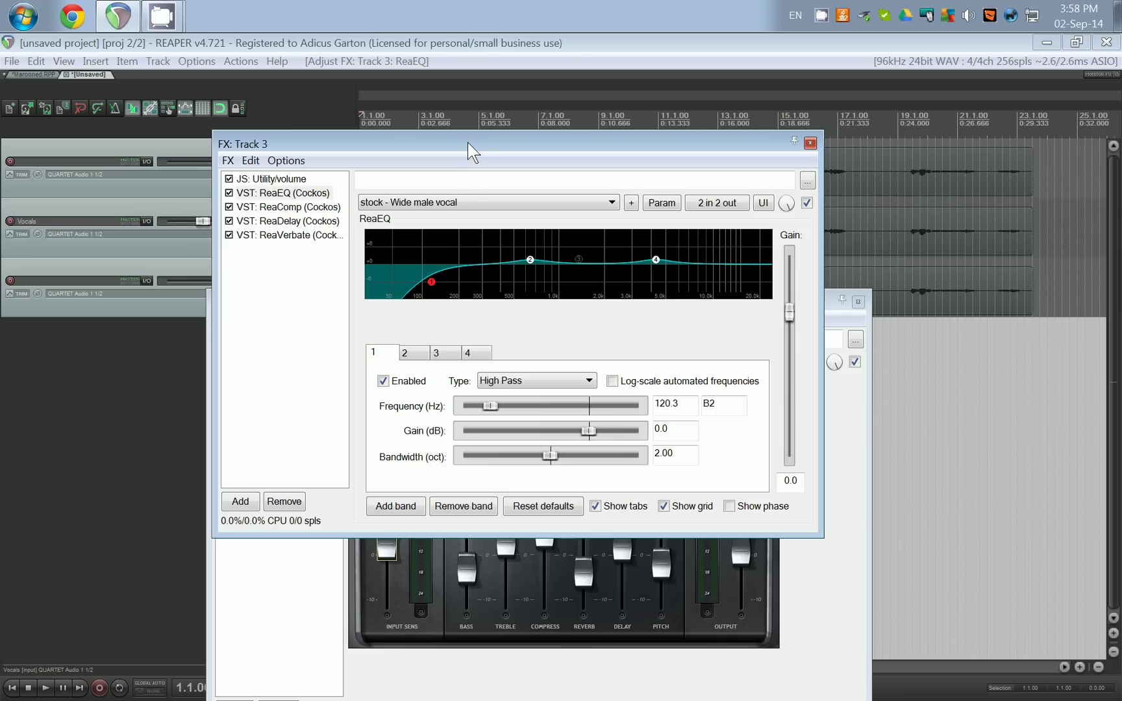
Arrange the effects windows for comparison and enable band 3 in track 3's ReaEQ
left_click_drag(467, 142, 659, 90)
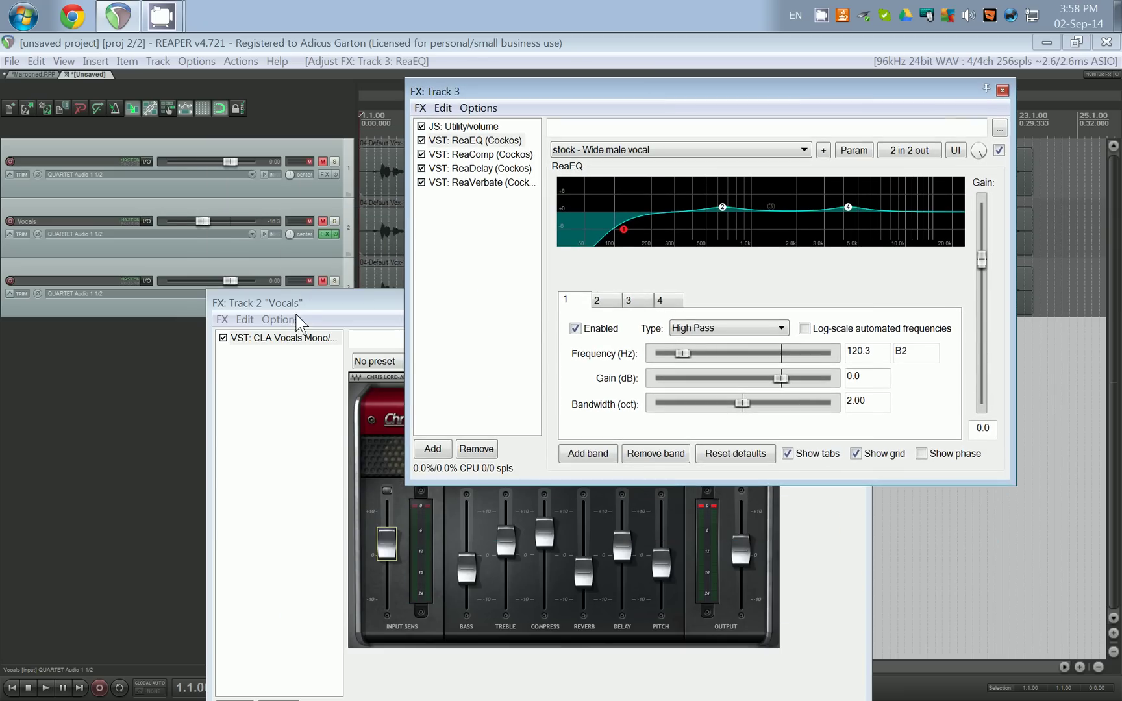
left_click(302, 296)
left_click(653, 85)
left_click_drag(682, 76, 368, 127)
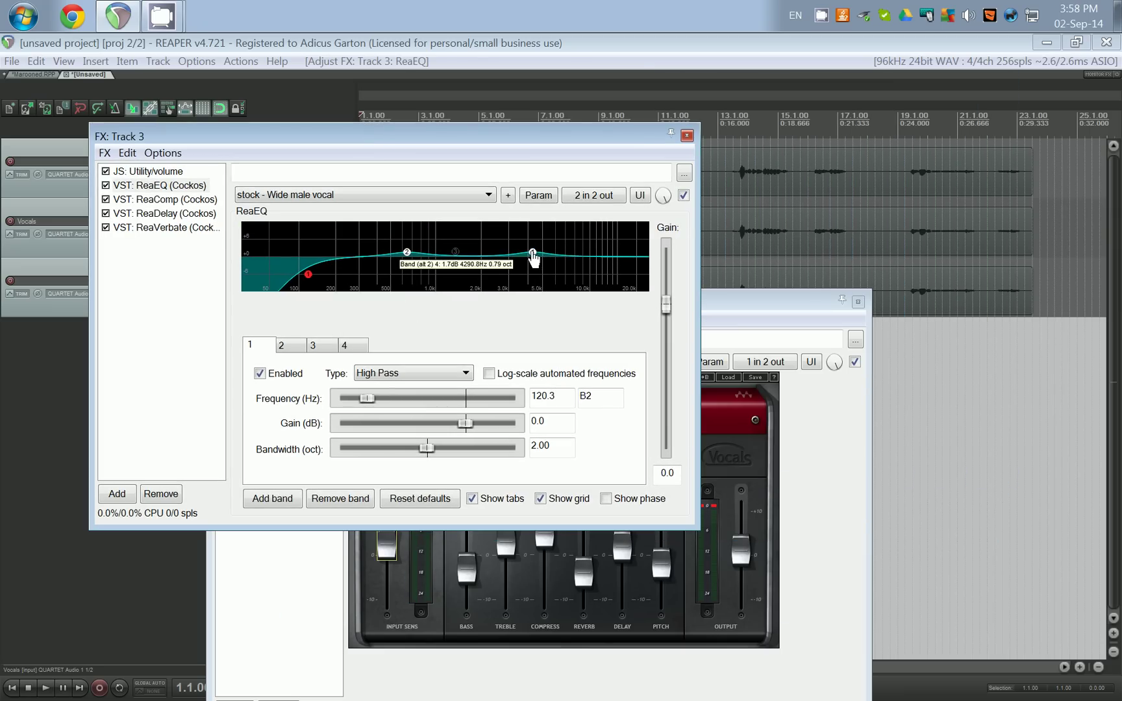
left_click(456, 252)
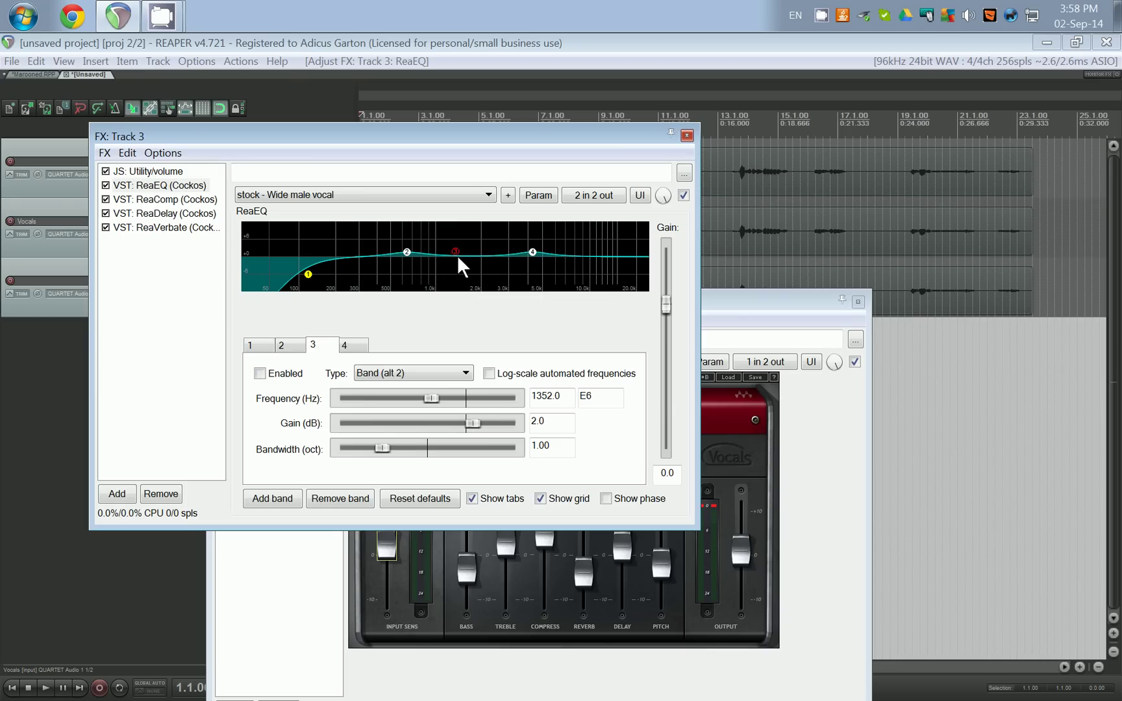
double_click(456, 254)
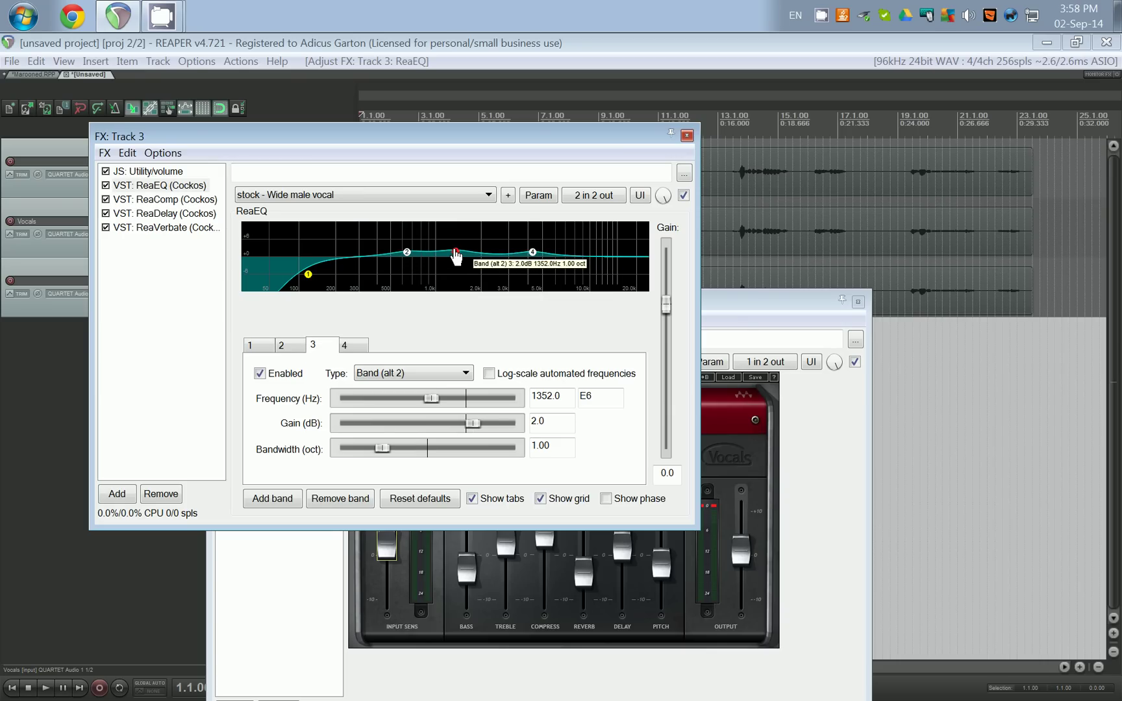
Disable band 3 in track 3's ReaEQ and make band 4 a High Shelf of 0.9 dB at about 4366 Hz
double_click(456, 253)
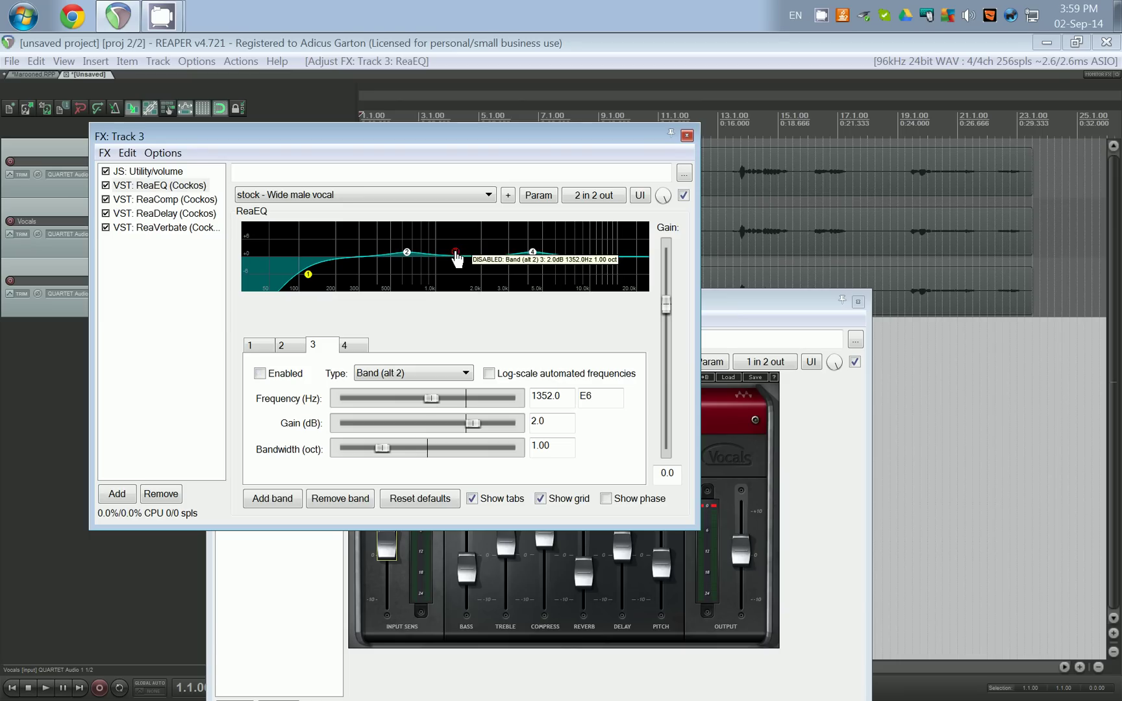
left_click(533, 255)
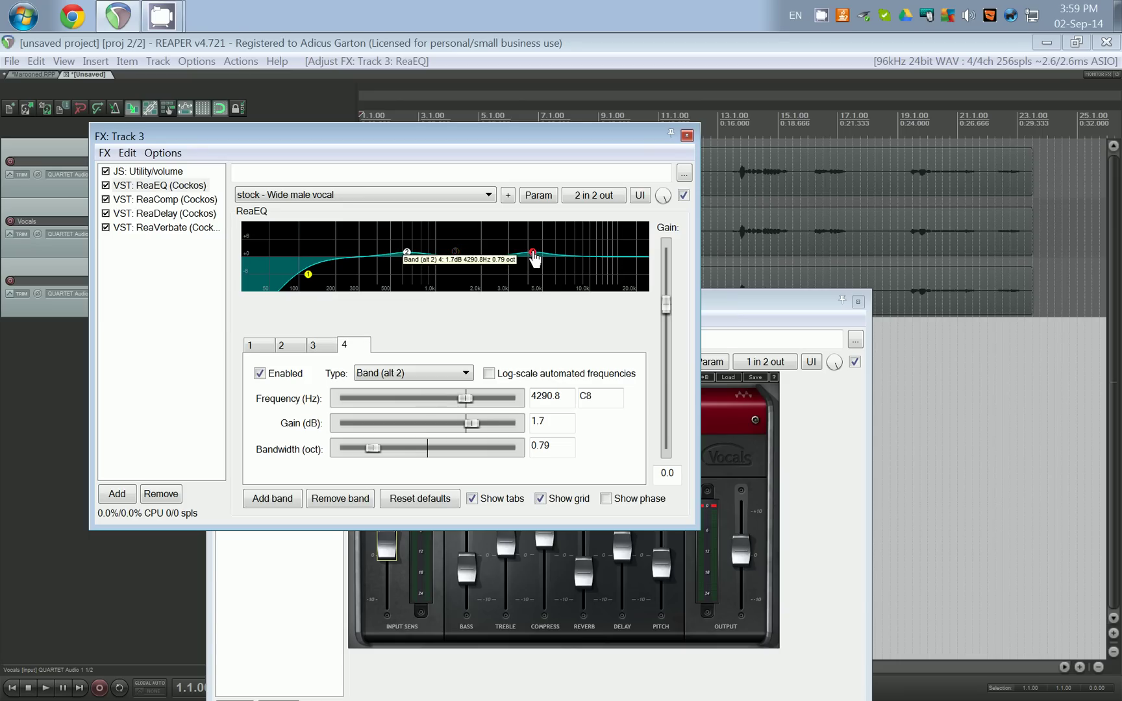
left_click(446, 371)
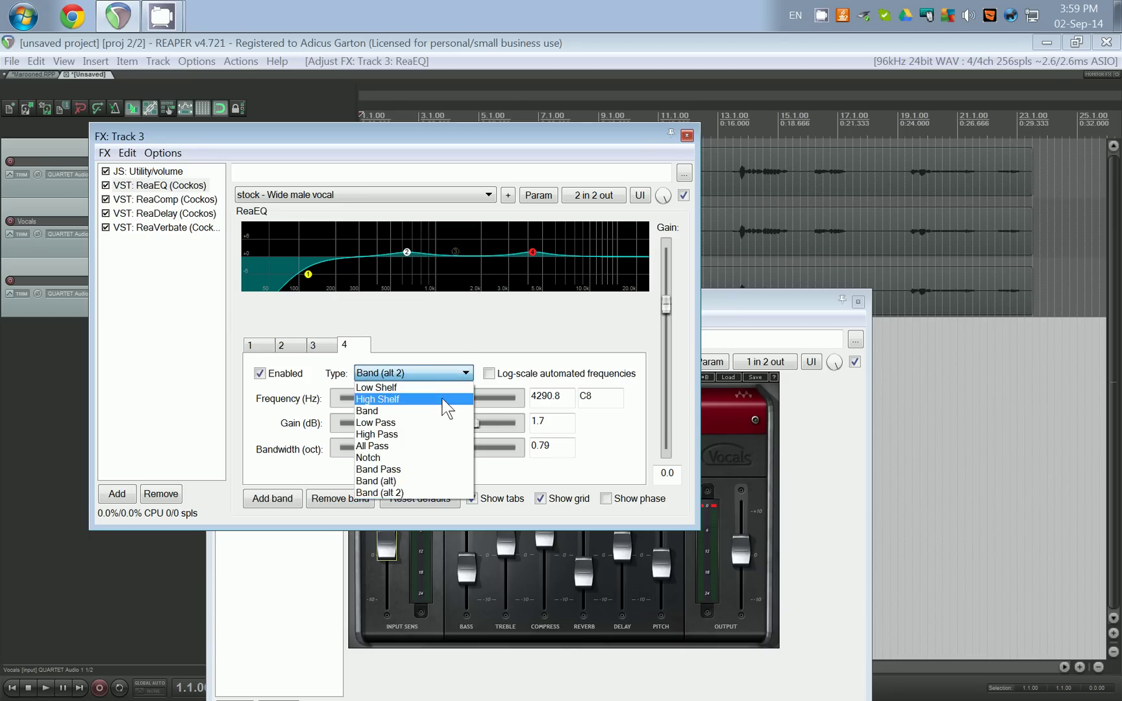
left_click(450, 395)
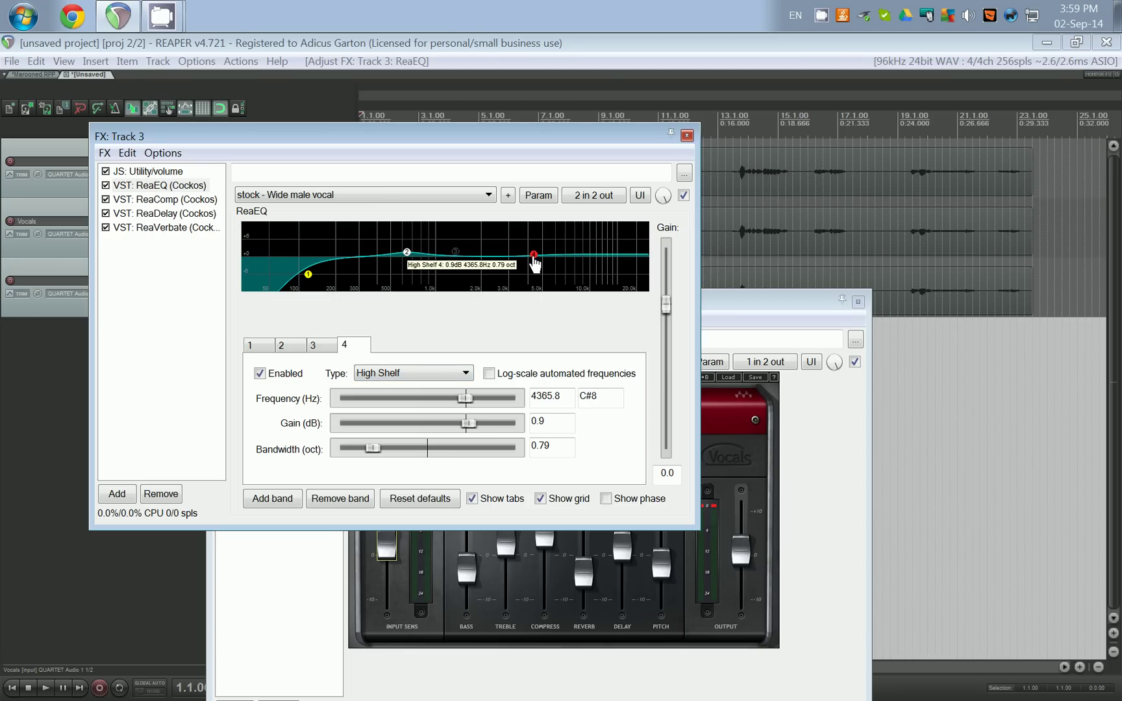
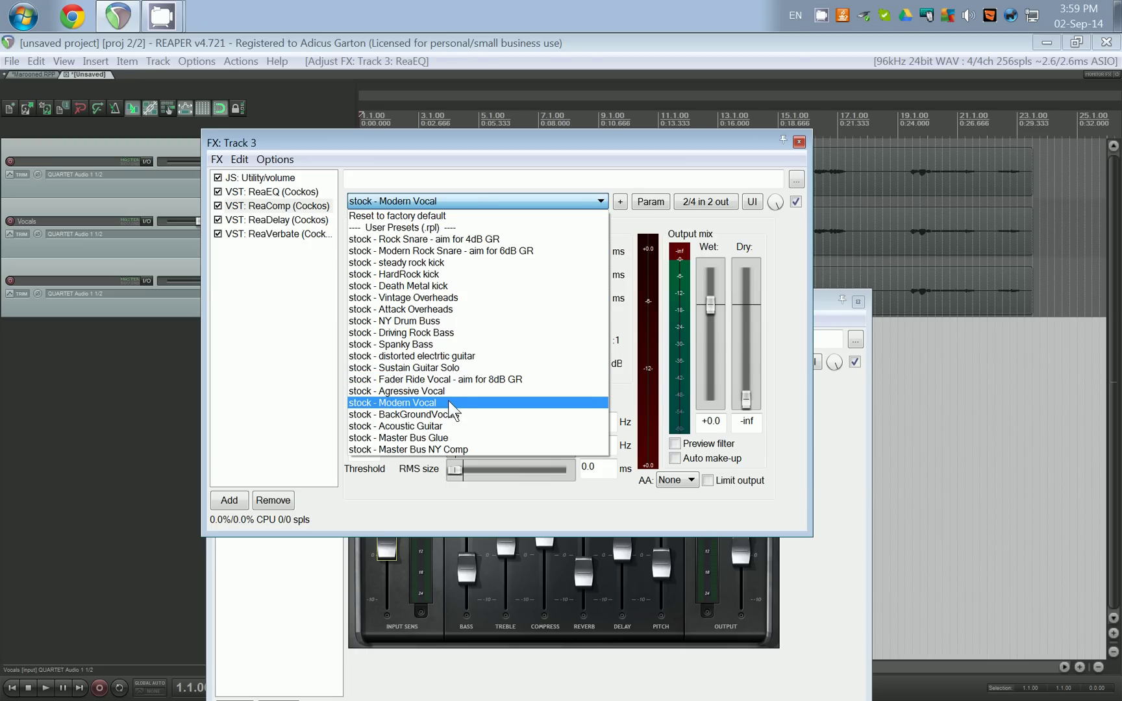
Load the "stock - Modern Vocal" preset in ReaComp and look through ReaDelay's presets, keeping "stock - vocal slapback"
left_click(460, 402)
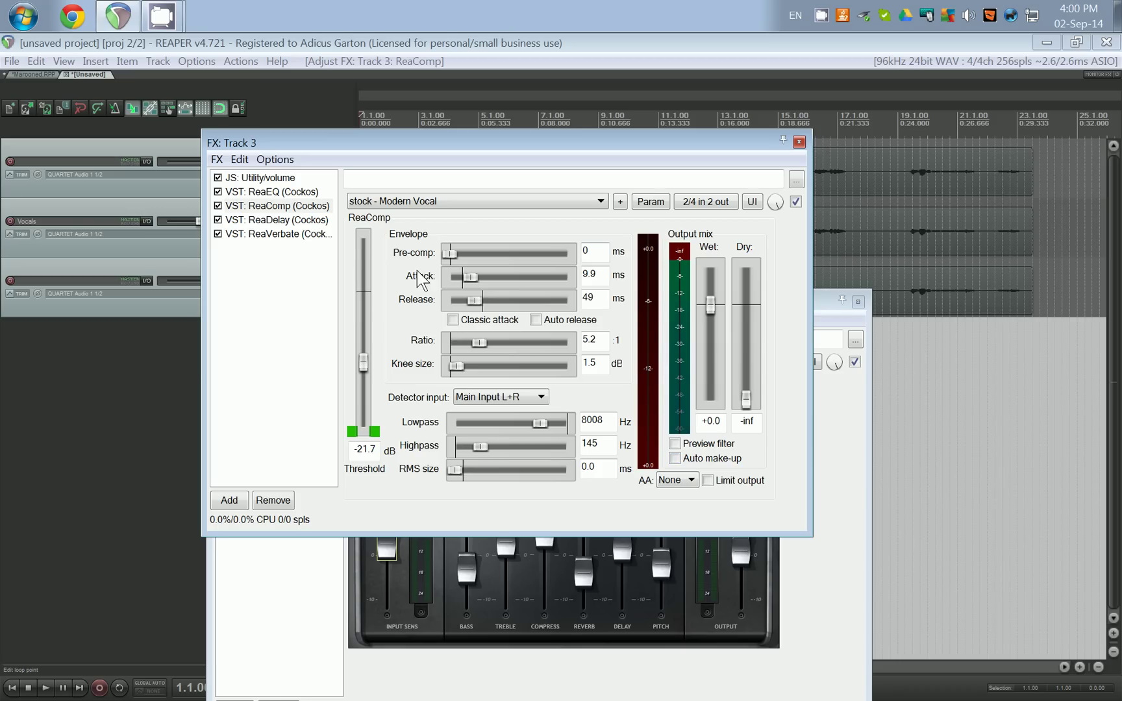
left_click(323, 223)
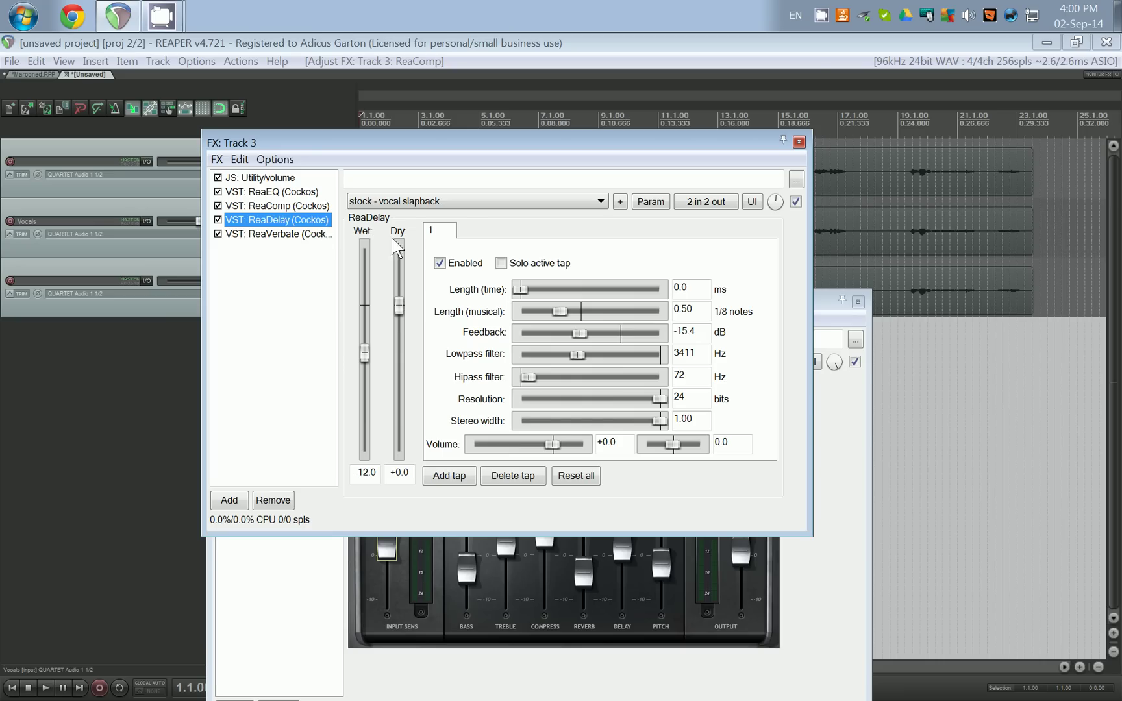
left_click(478, 203)
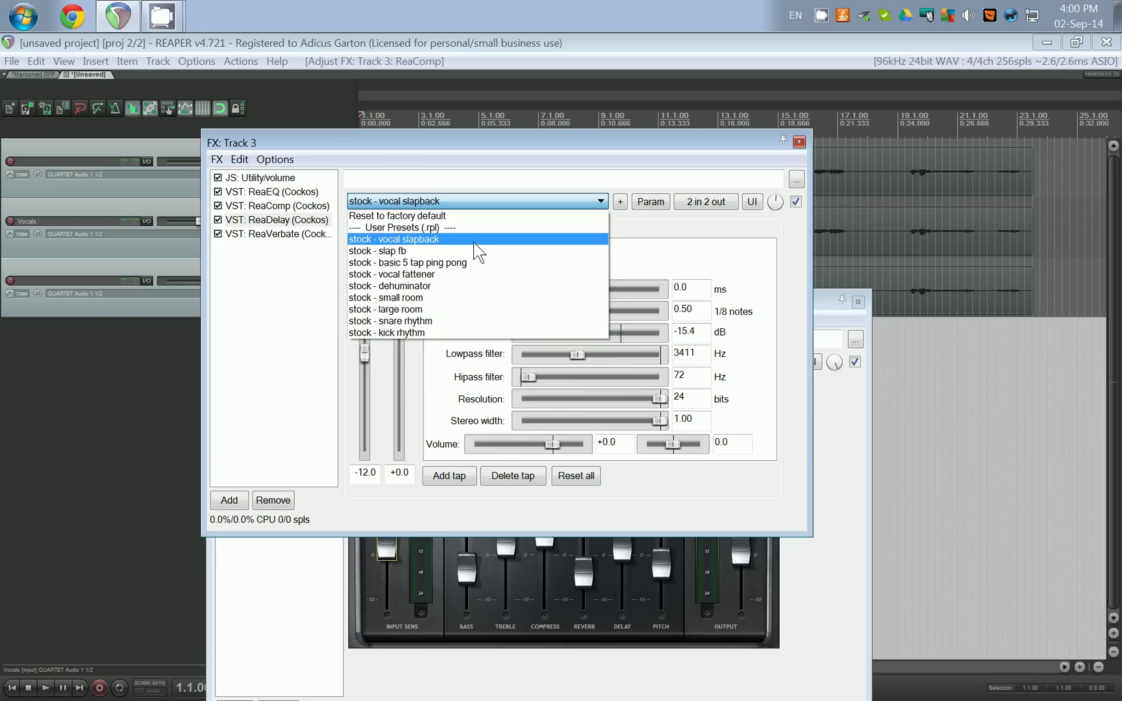
key("Escape")
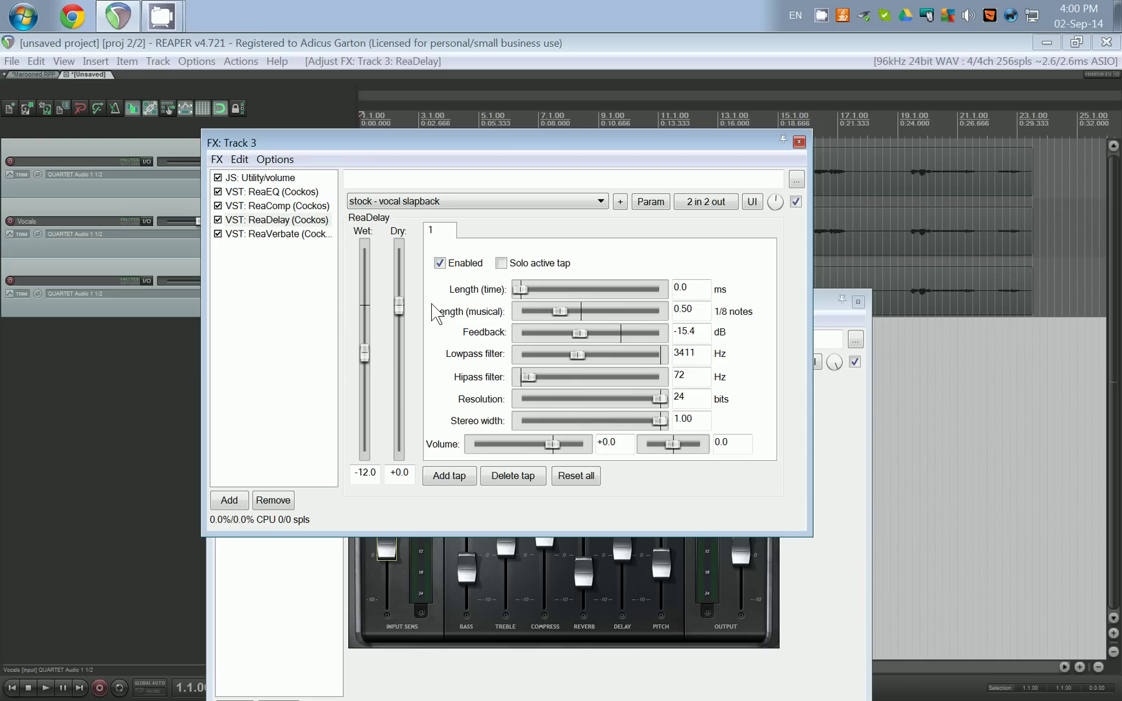
Load the "insert - intimate vocal" preset in track 3's ReaVerbate
left_click(293, 235)
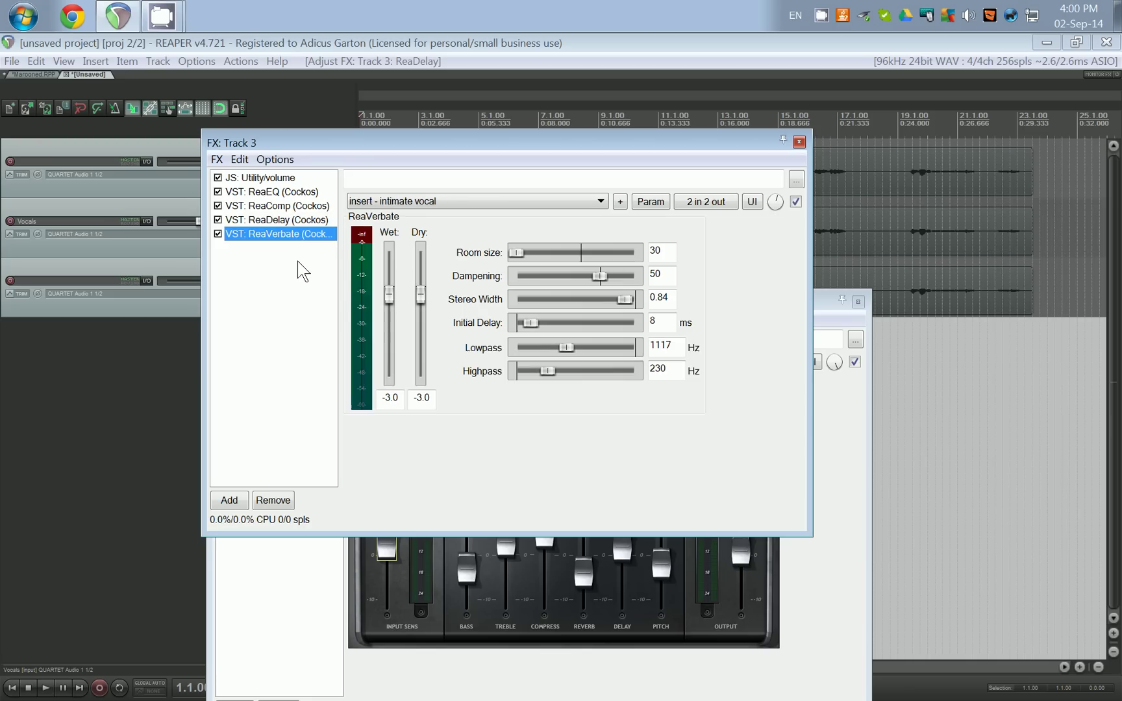
left_click(547, 202)
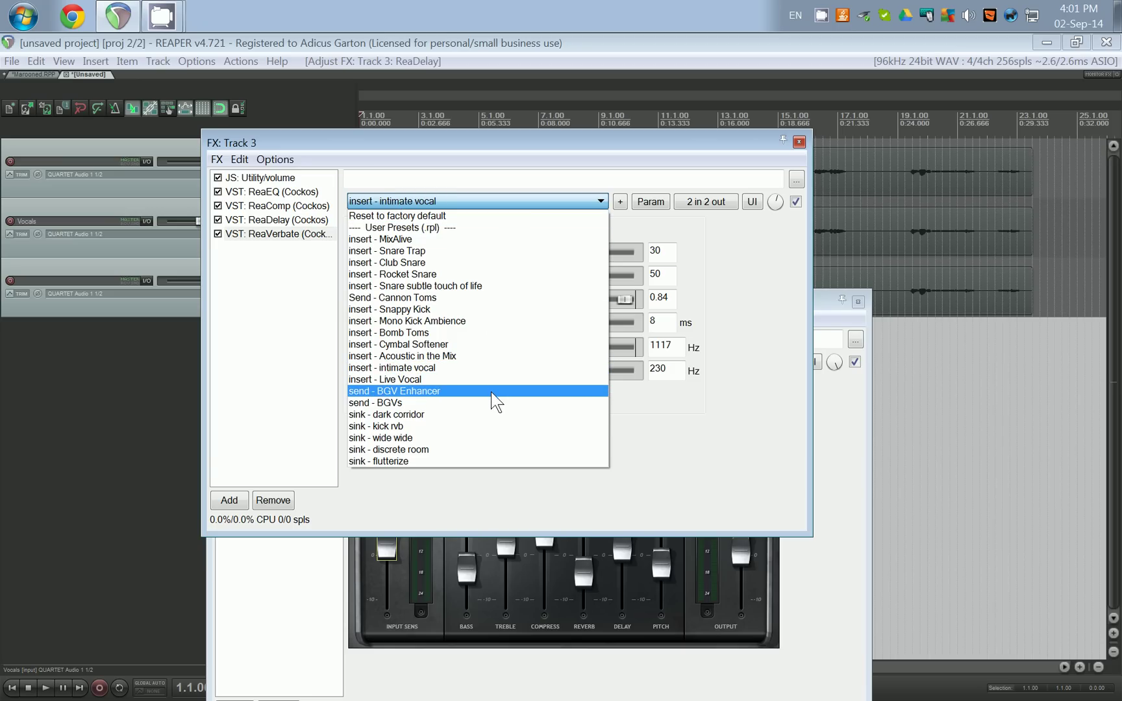
left_click(495, 368)
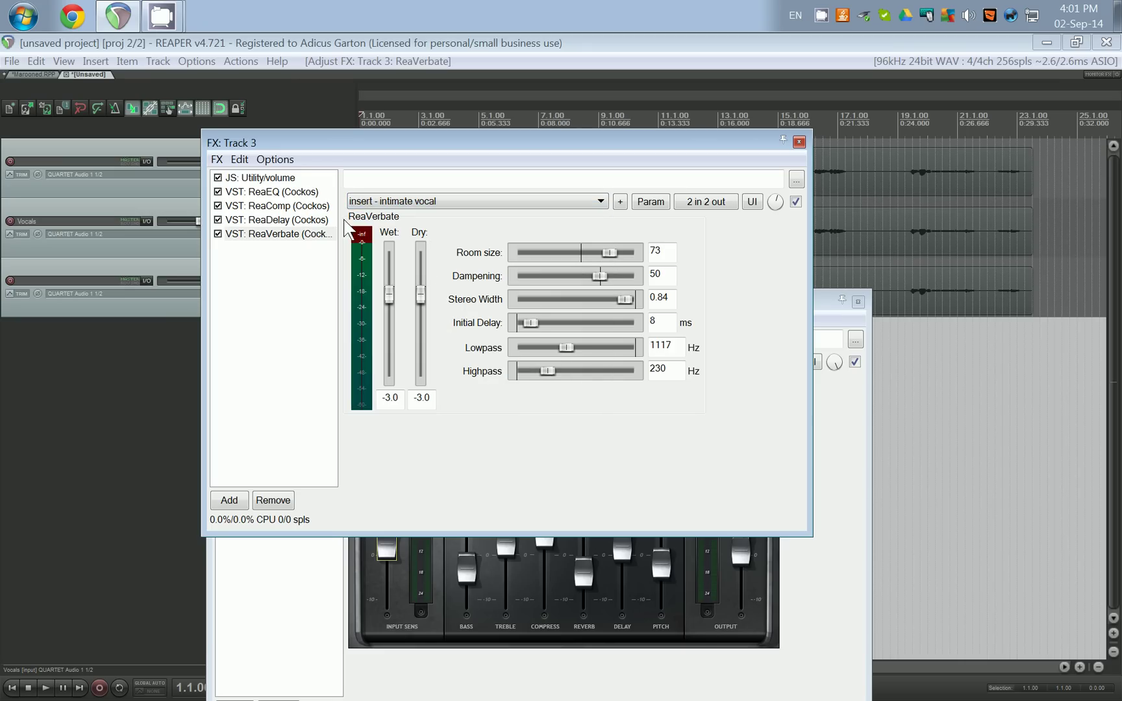
Compare the ReaDelay and ReaVerbate settings in track 3's effects chain
left_click(293, 219)
key("Down")
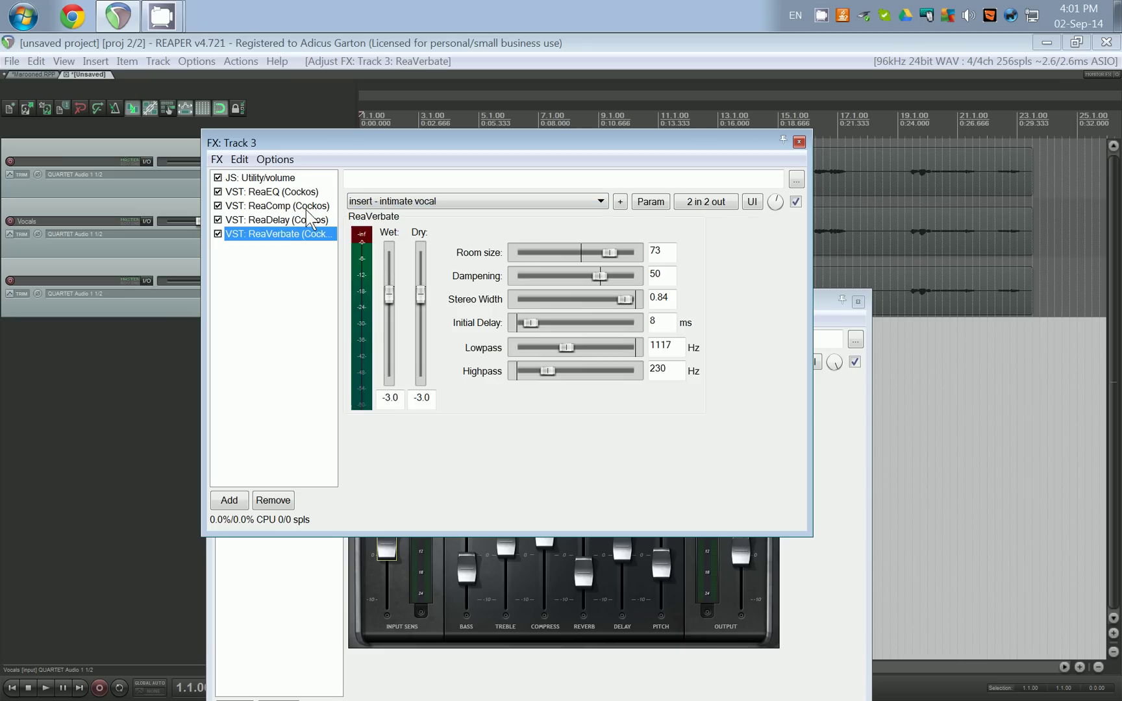
left_click(309, 219)
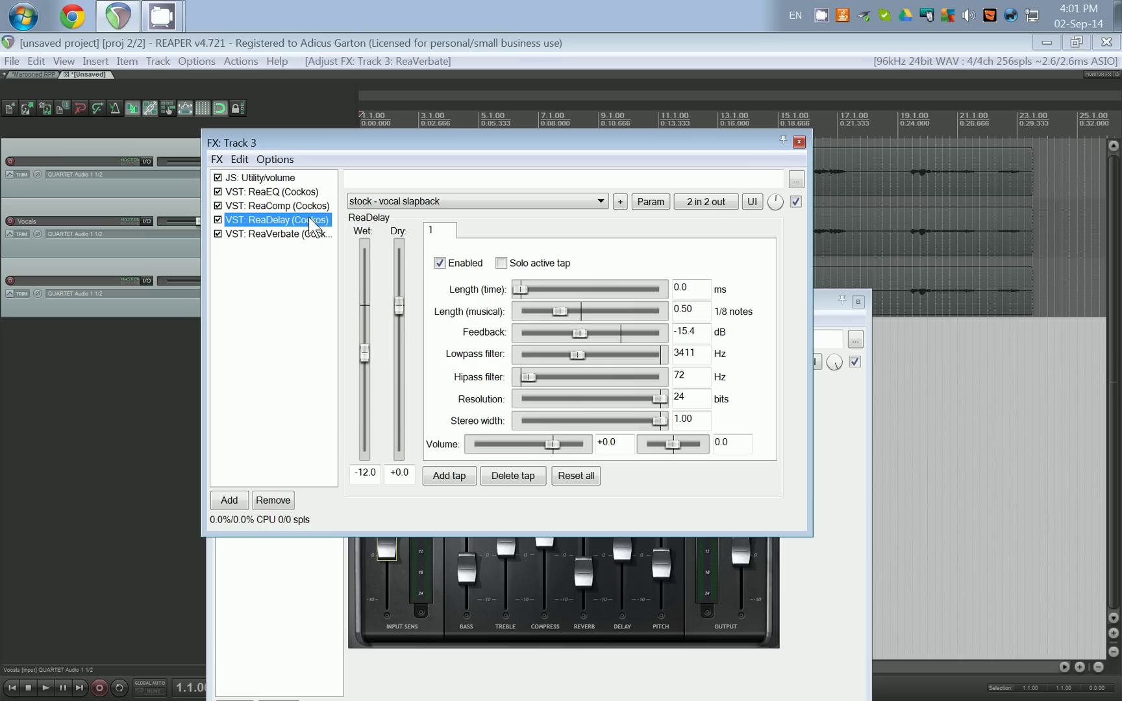
left_click(300, 234)
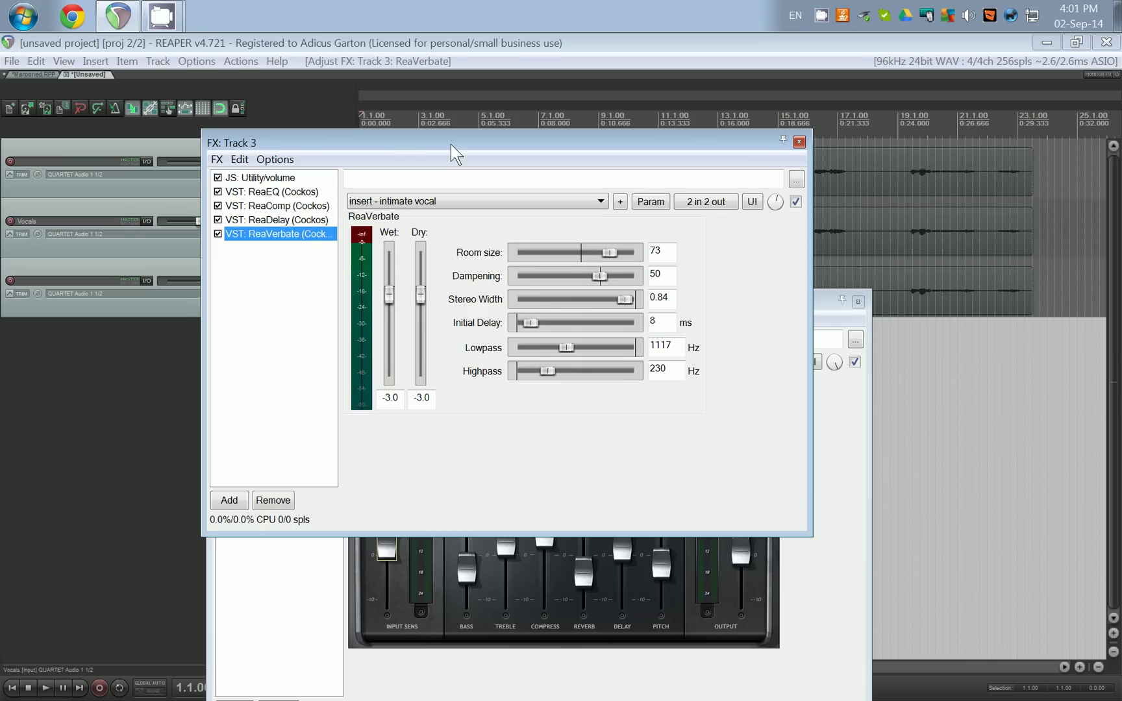
Check the CLA Vocals reverb fader against ReaVerbate, then close the Vocals track's effects window
left_click_drag(451, 143, 674, 139)
left_click(293, 303)
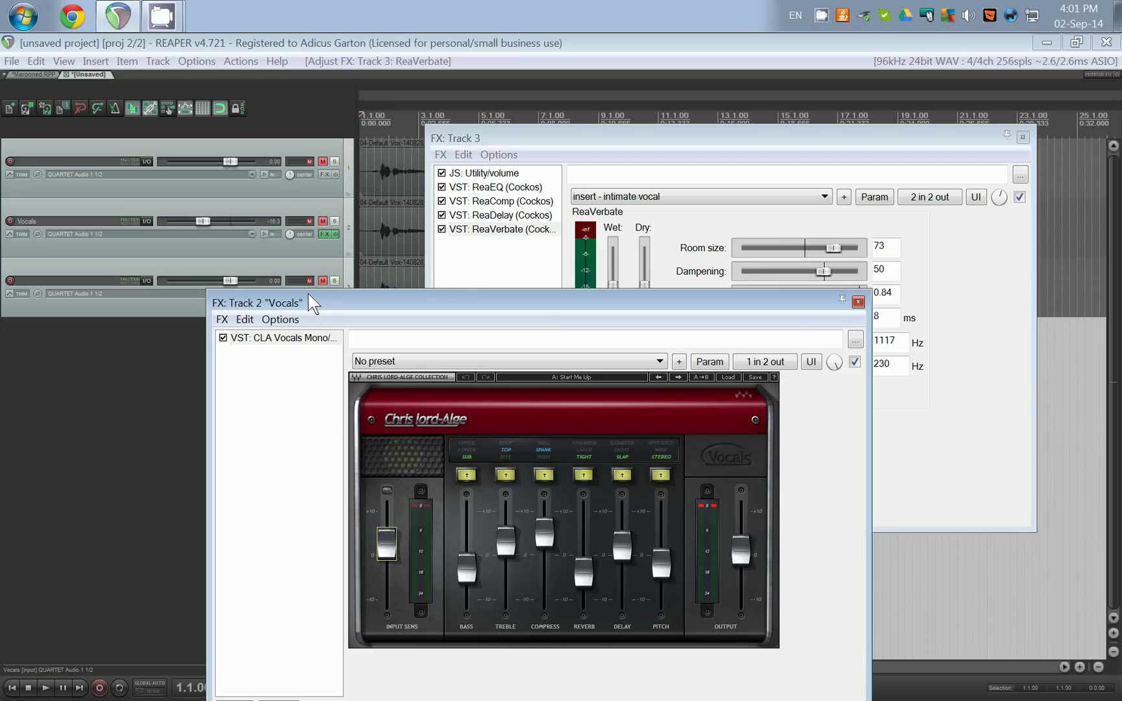
left_click_drag(321, 299, 272, 199)
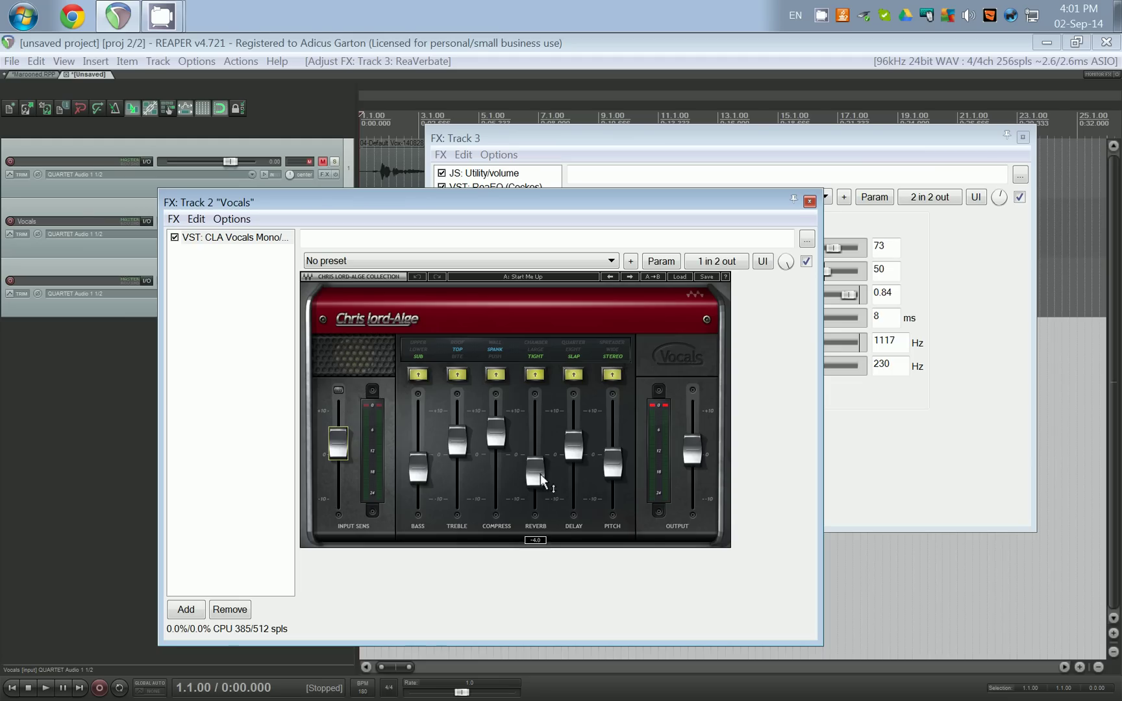
left_click(809, 201)
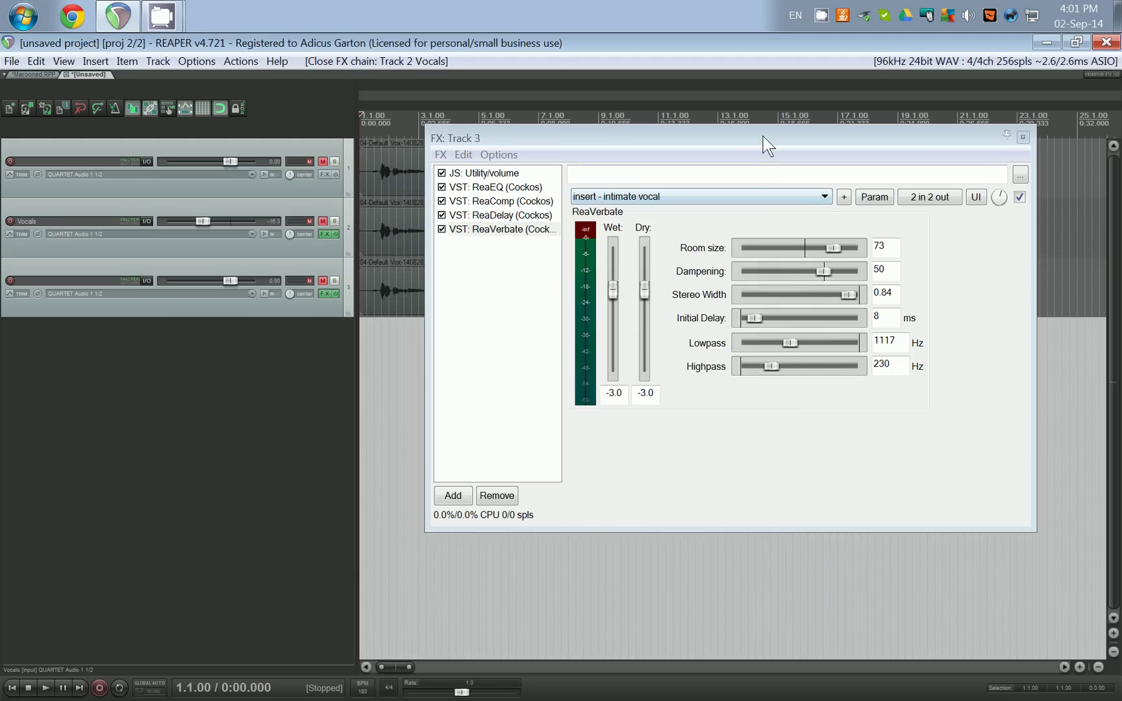
Move track 3's effects window clear, check ReaDelay and set ReaVerbate's wet mix to 55%
left_click_drag(762, 138, 492, 165)
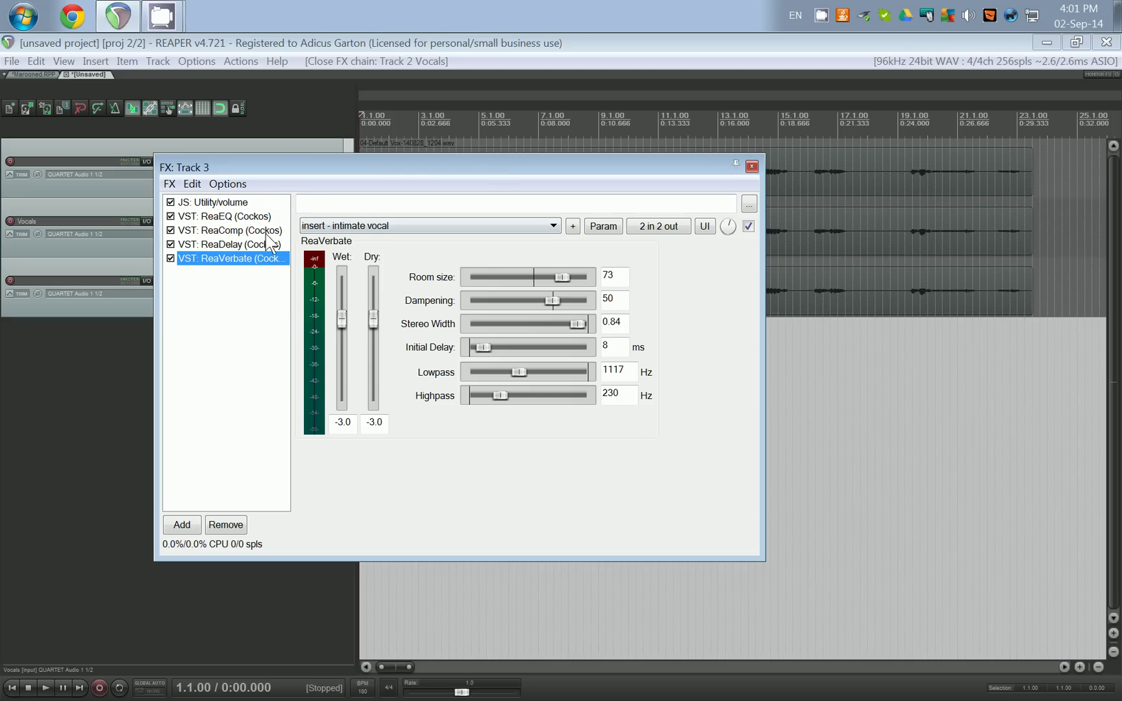
left_click(224, 244)
left_click(233, 260)
scroll(728, 229, "up", 3)
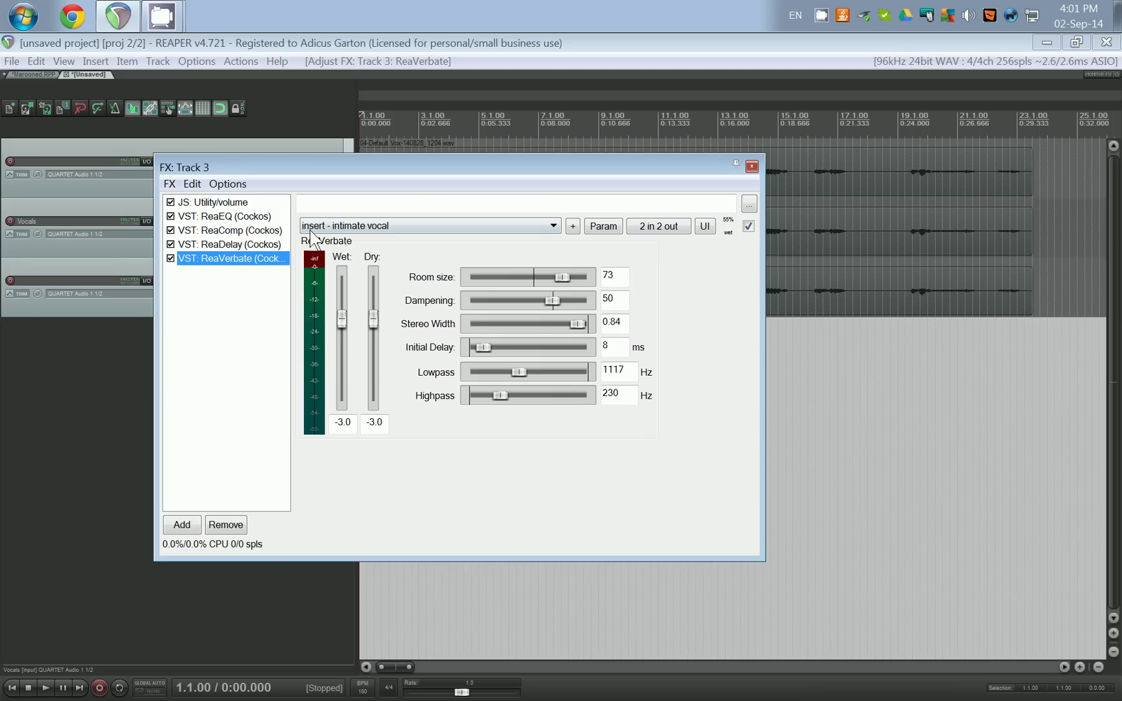
Review ReaDelay, ReaComp and ReaVerbate once more and close track 3's effects window
left_click(260, 245)
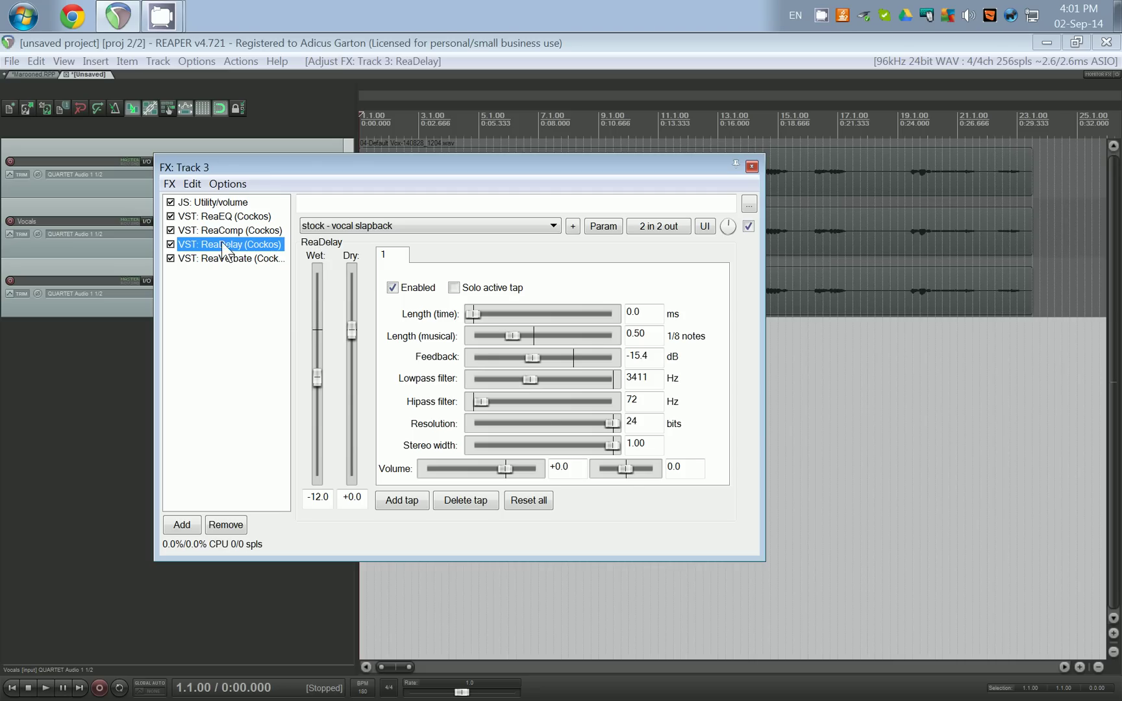
left_click(244, 232)
left_click(247, 245)
left_click(247, 258)
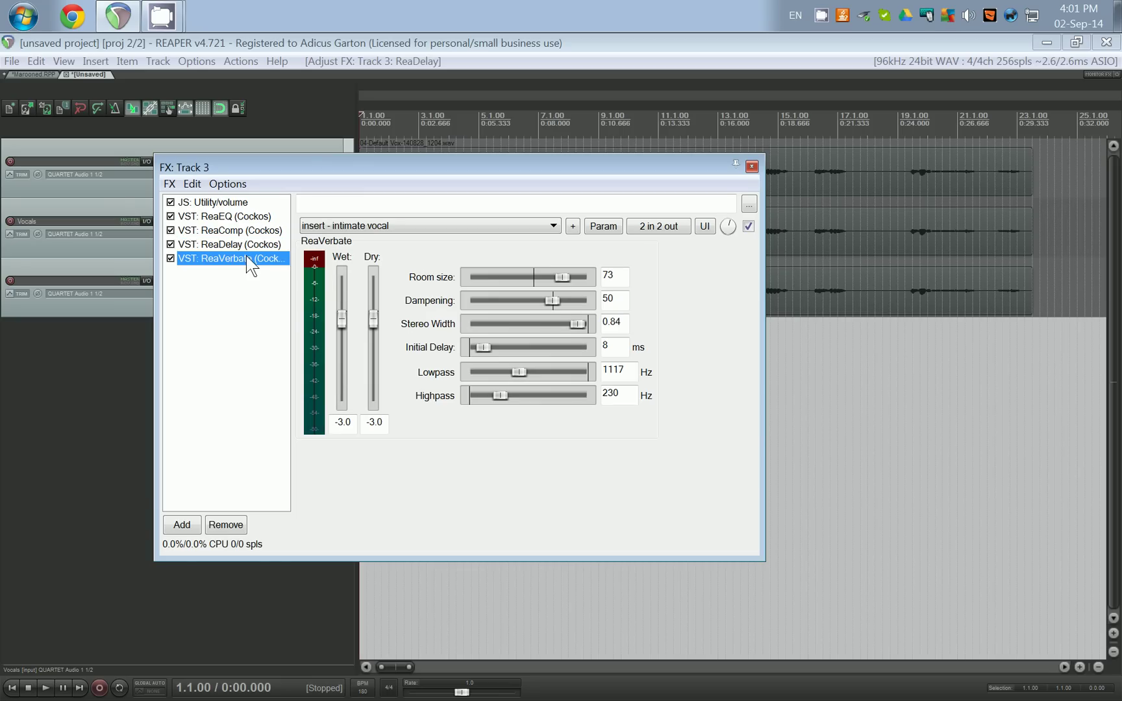
left_click(752, 166)
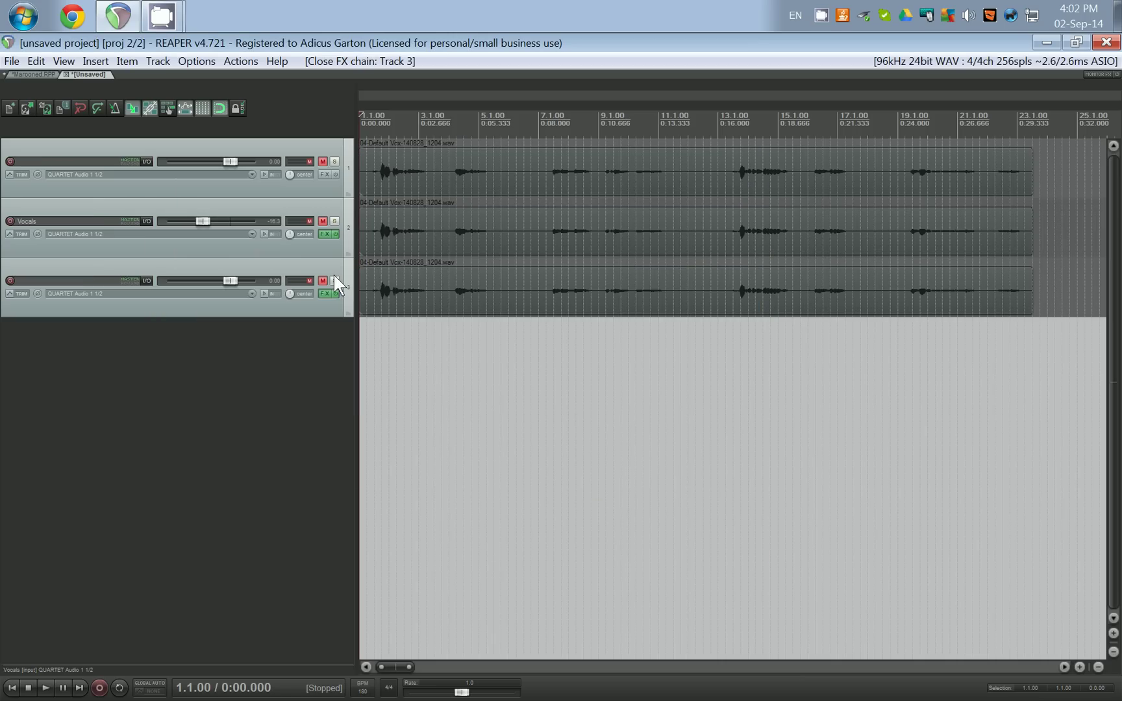
Unmute track 3 and play it from the start to hear the stock effects chain
left_click(324, 280)
key("space")
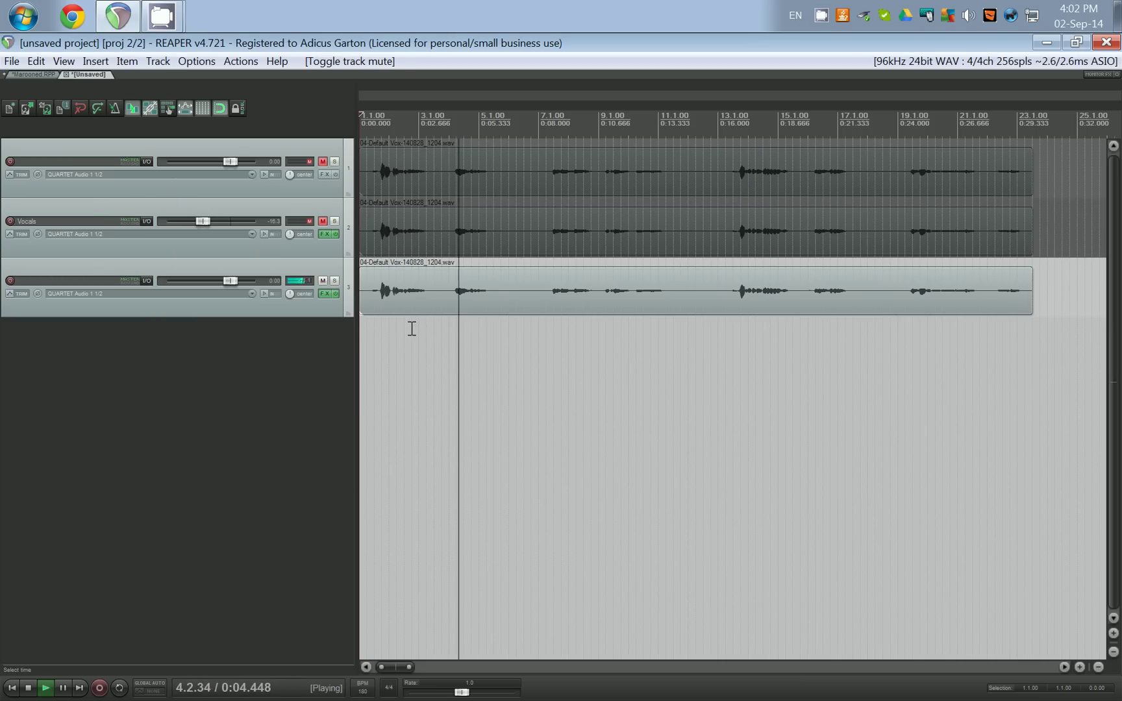
key("space")
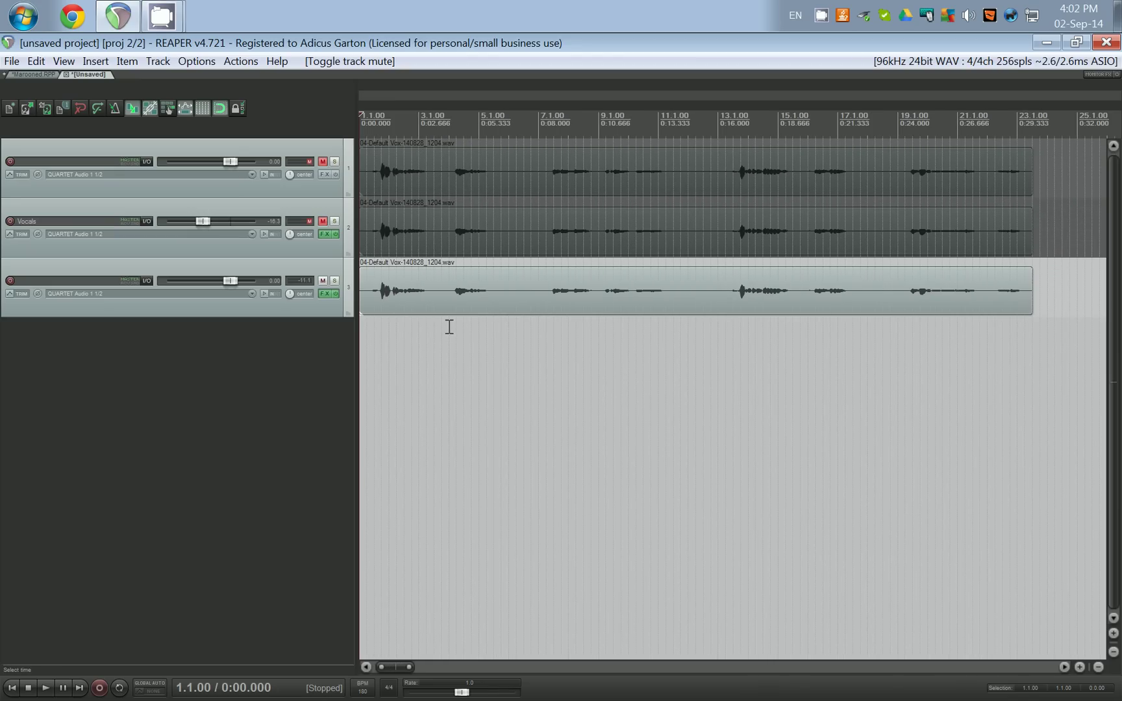
Place the edit cursor at 1.2.00 and play the opening of track 3 again
scroll(473, 325, "down", 3)
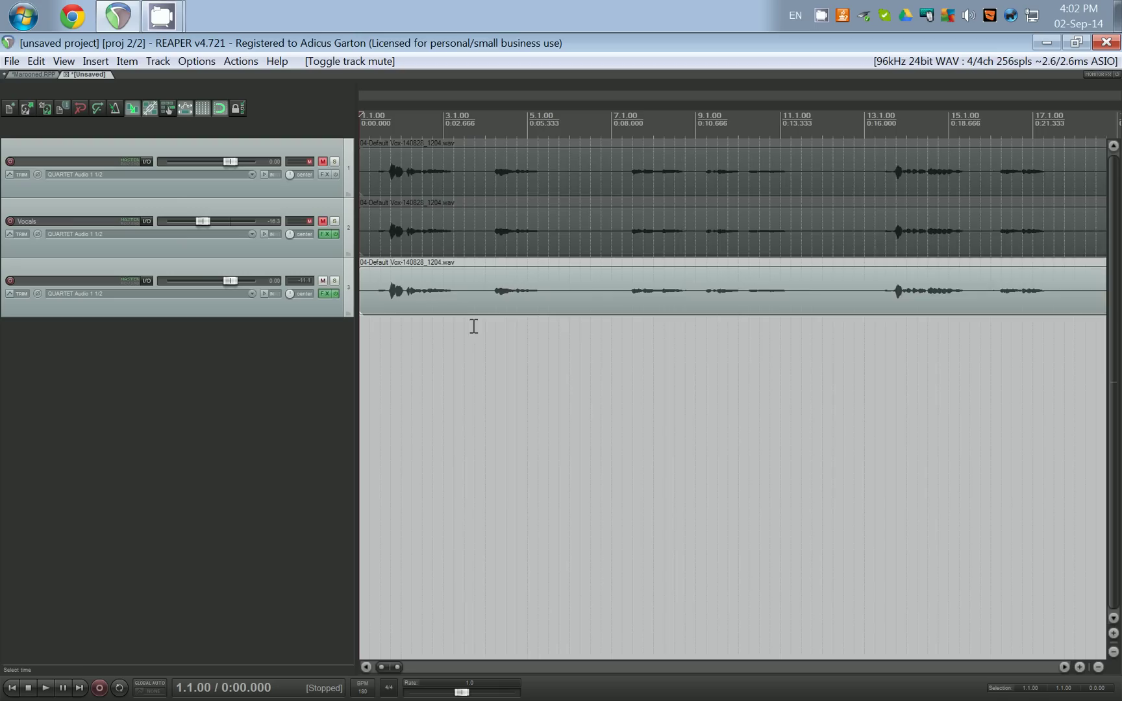
left_click(381, 297)
scroll(379, 298, "up", 4)
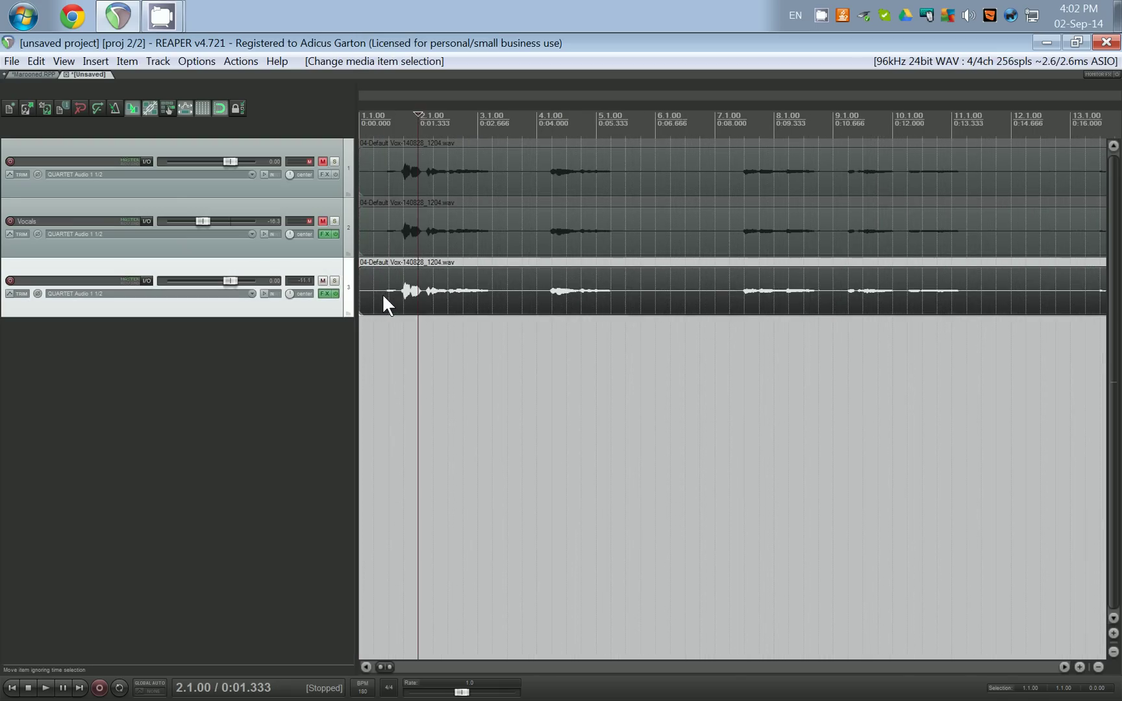
scroll(402, 295, "down", 2)
left_click(373, 321)
key("space")
key("space")
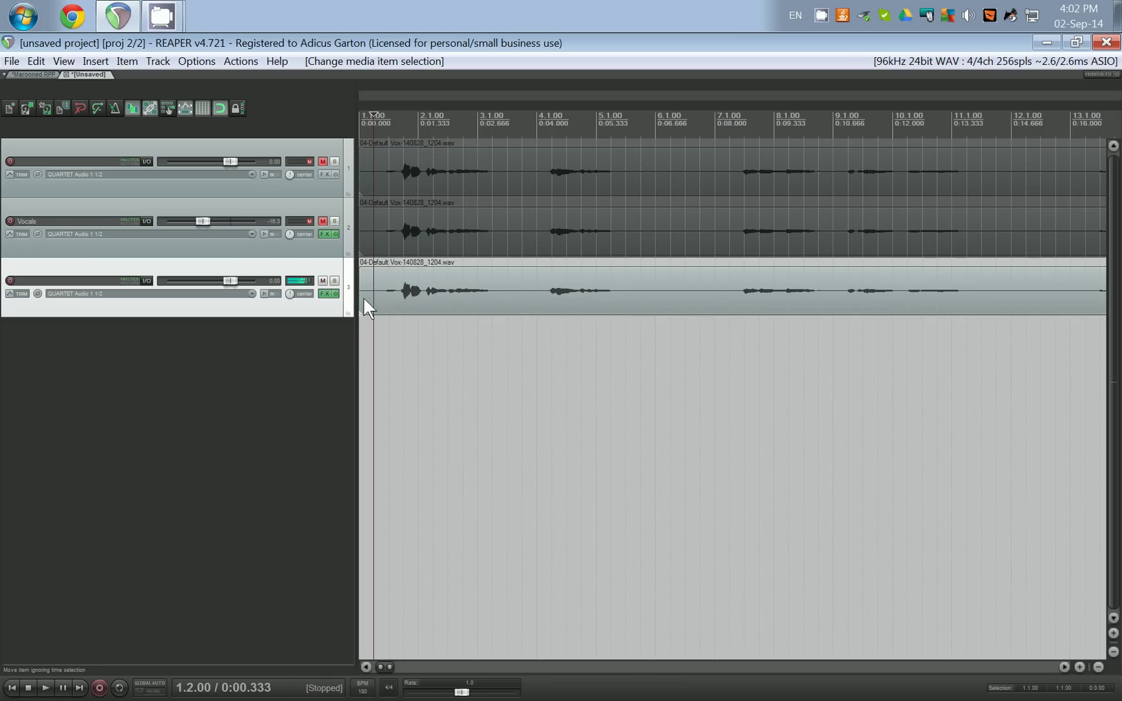
Trim the start of track 3's vocal item to just before the first phrase and audition it
left_click_drag(361, 296, 383, 306)
key("space")
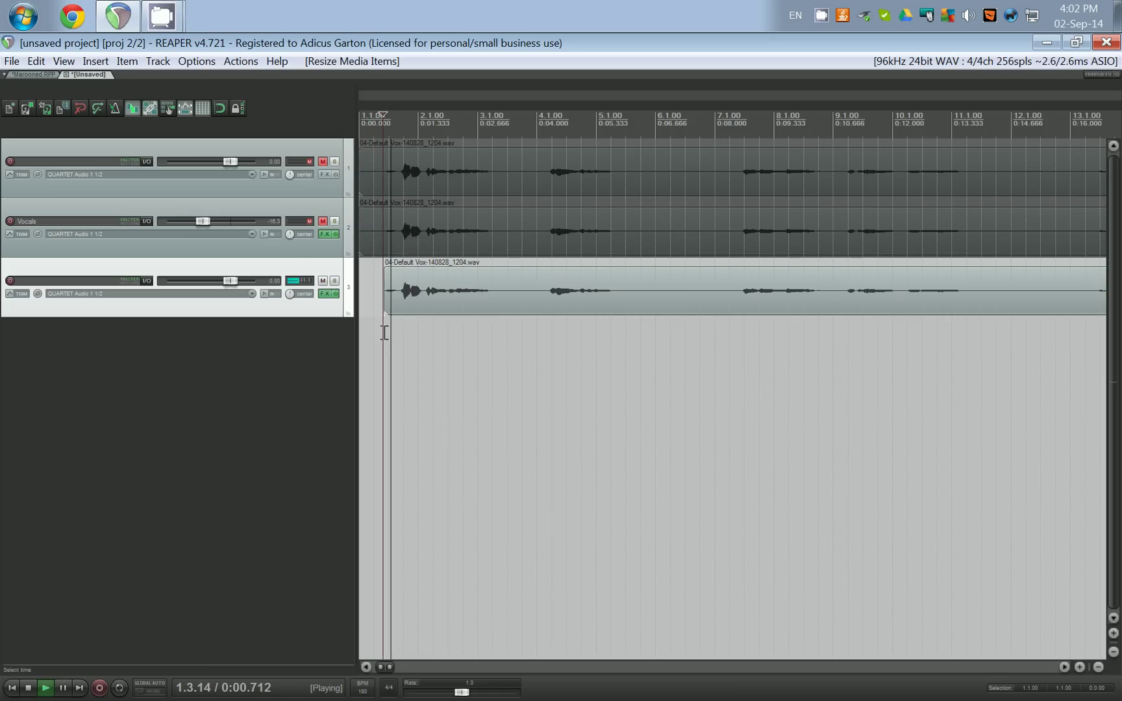
key("space")
Split track 3's vocal item at 3.1.95 and just before the second phrase, and delete the silent piece between
left_click(496, 292)
key("s")
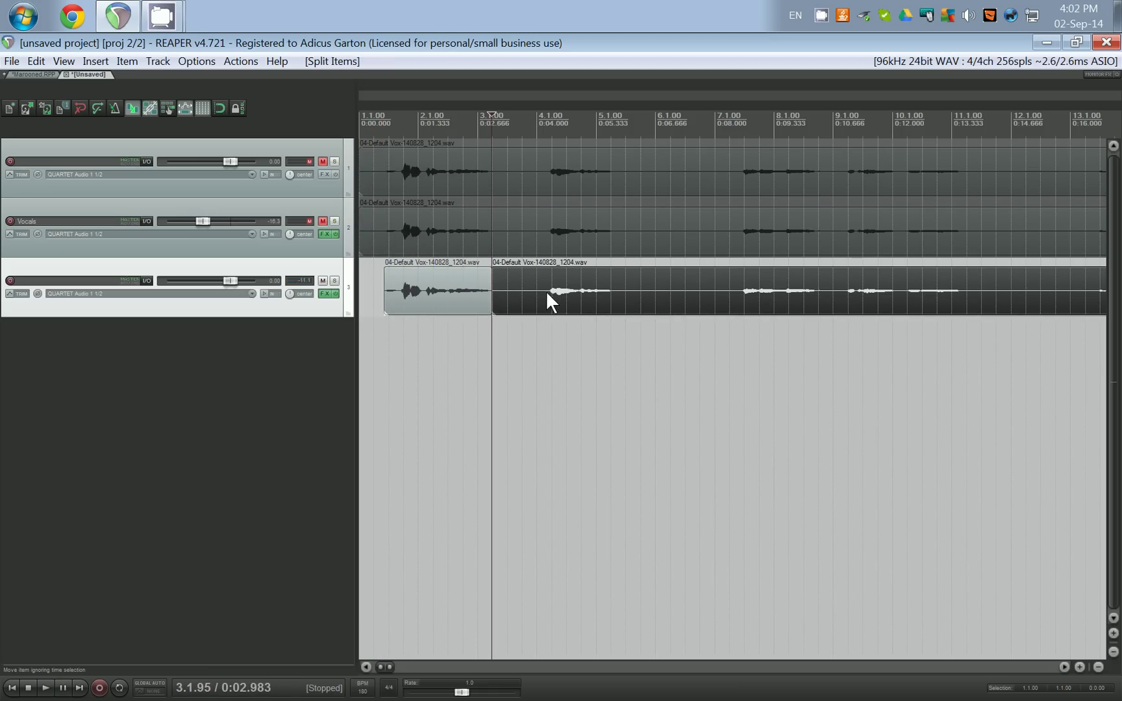
key("s")
left_click(520, 296)
key("Delete")
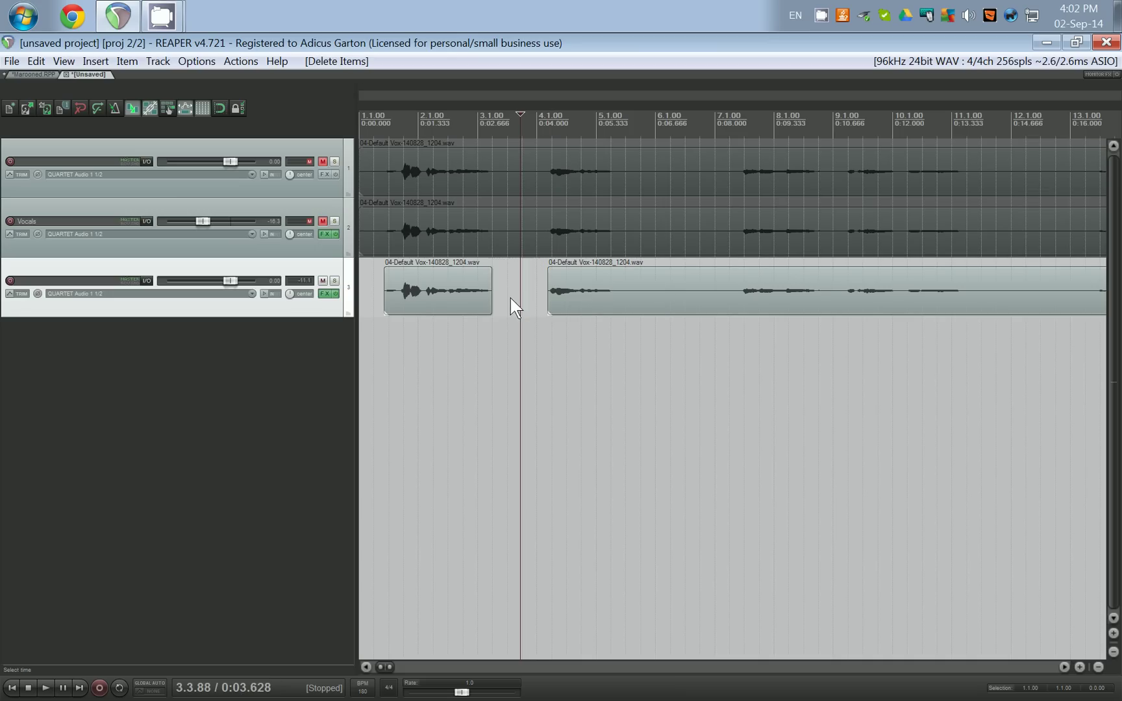
Play track 3 from 2.1.42 across the gap into the second phrase
left_click(425, 338)
key("space")
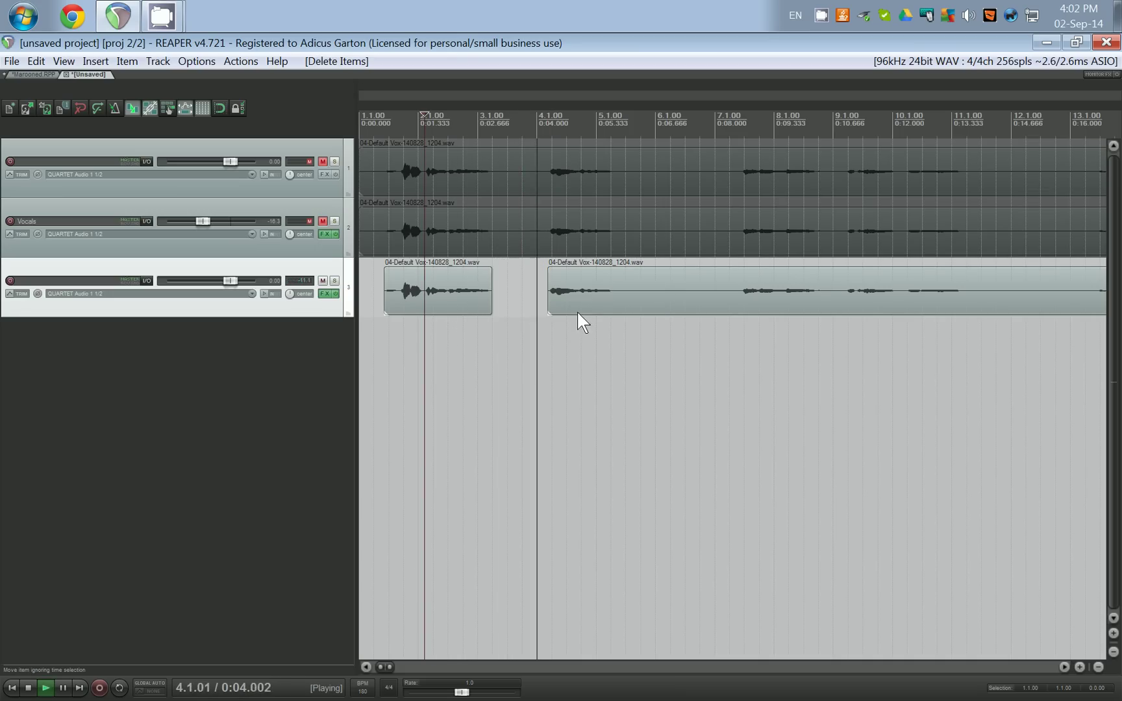
key("space")
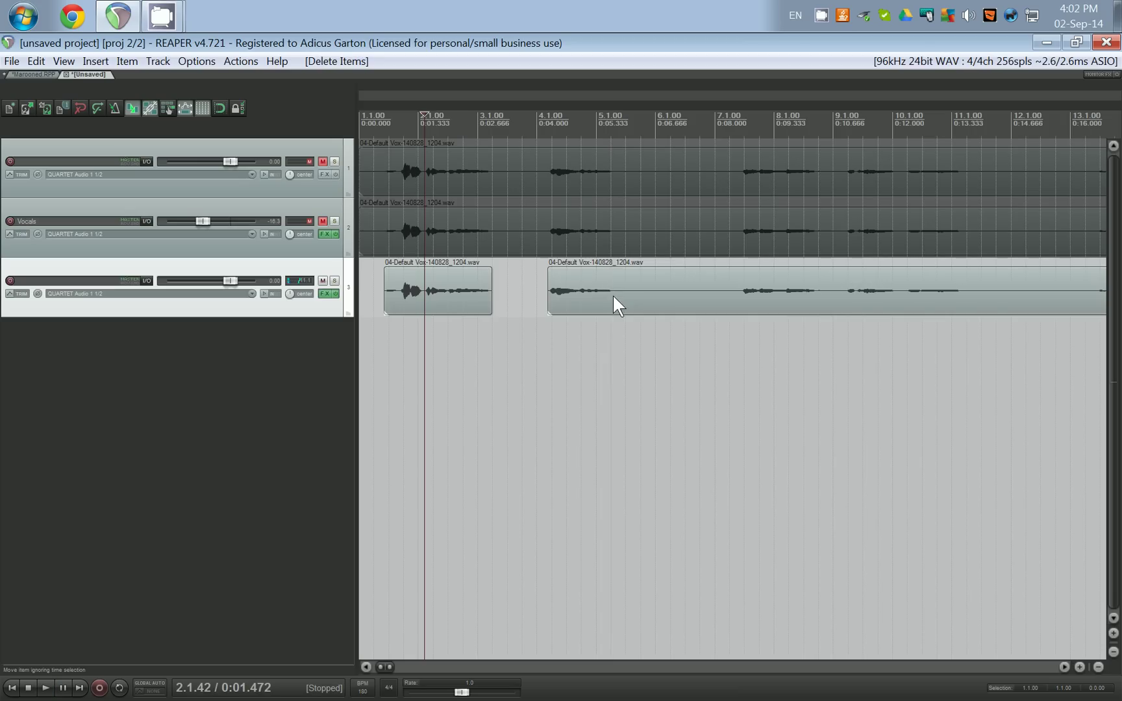
Split track 3's vocal item at 5.2.15 after the second phrase and delete the remainder
left_click(613, 295)
key("s")
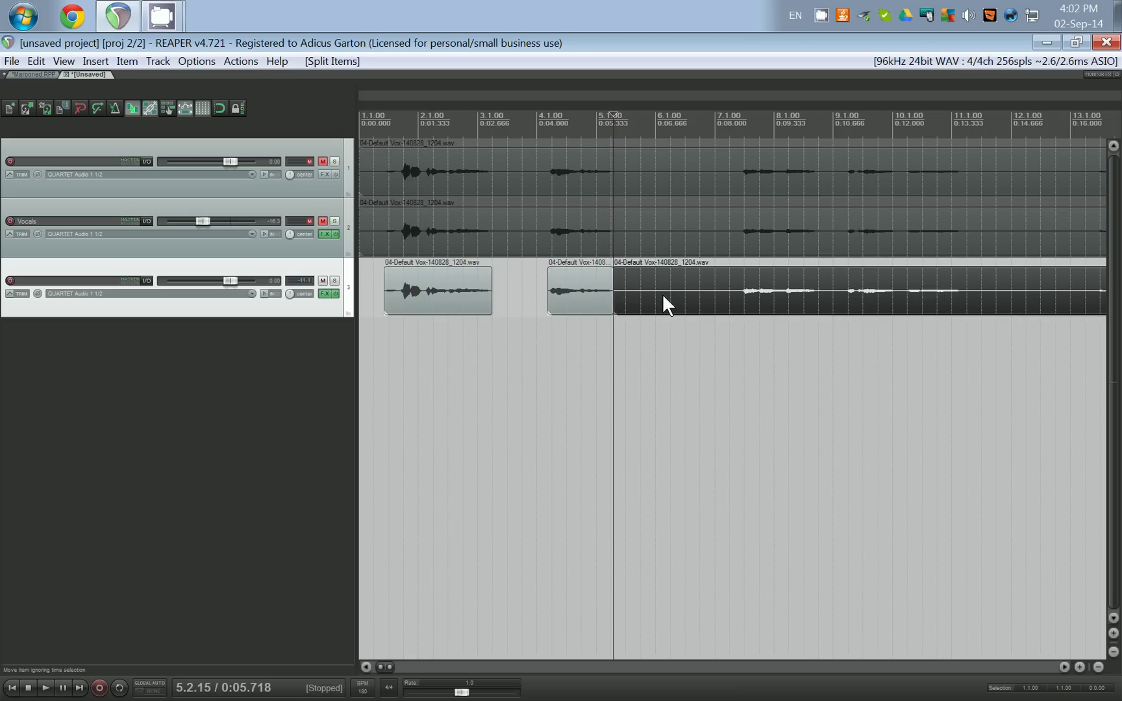
left_click(736, 293)
key("Delete")
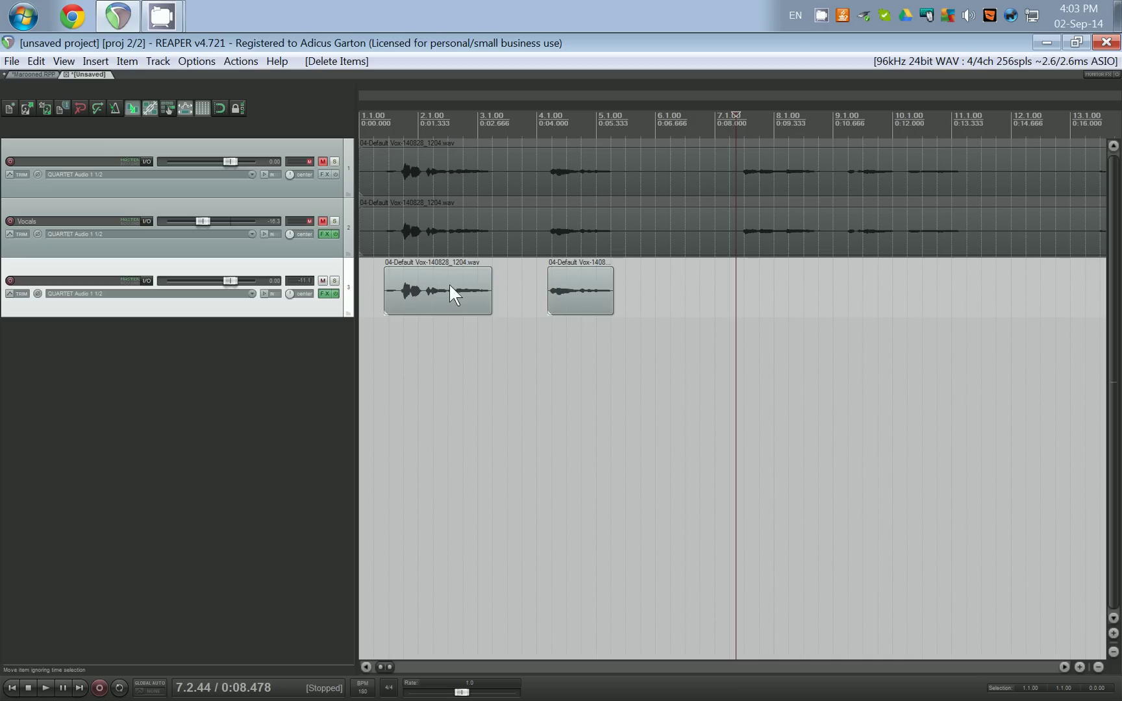
Extend the start of track 3's first vocal item back almost to the project start and play the lead-in
left_click_drag(383, 297, 367, 296)
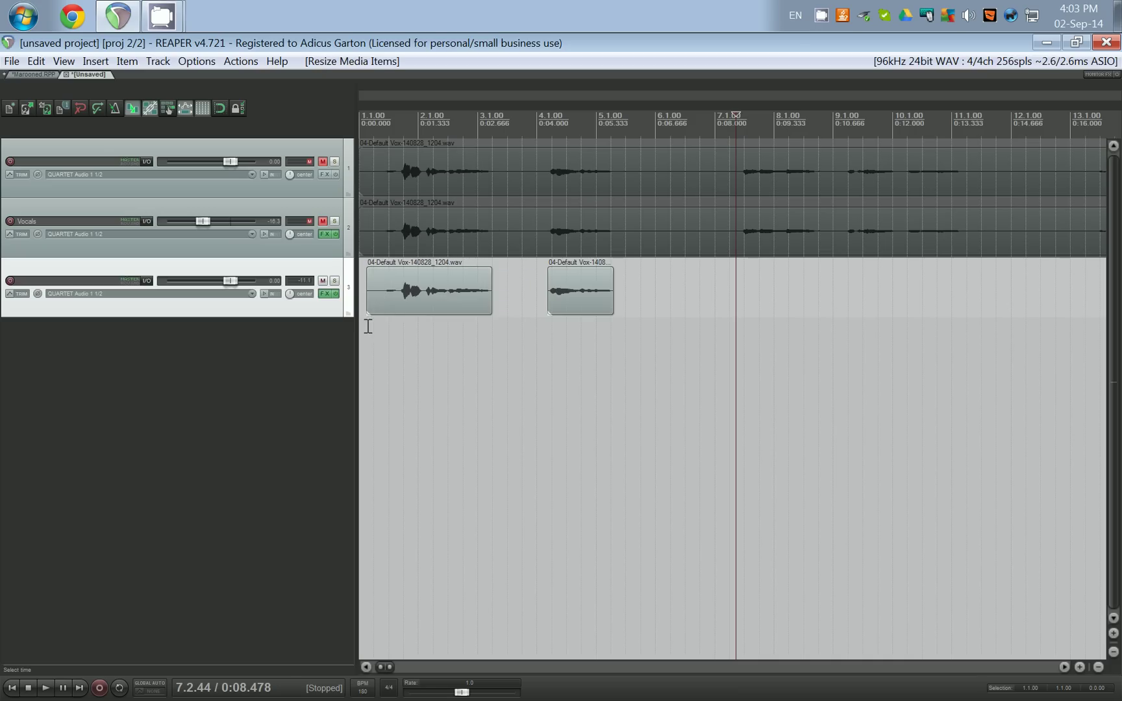
left_click(368, 326)
key("space")
key("space")
Loop playback over the lead-in before track 3's first phrase, and trim the item's start back to just before that phrase
left_click_drag(371, 342, 385, 343)
key("space")
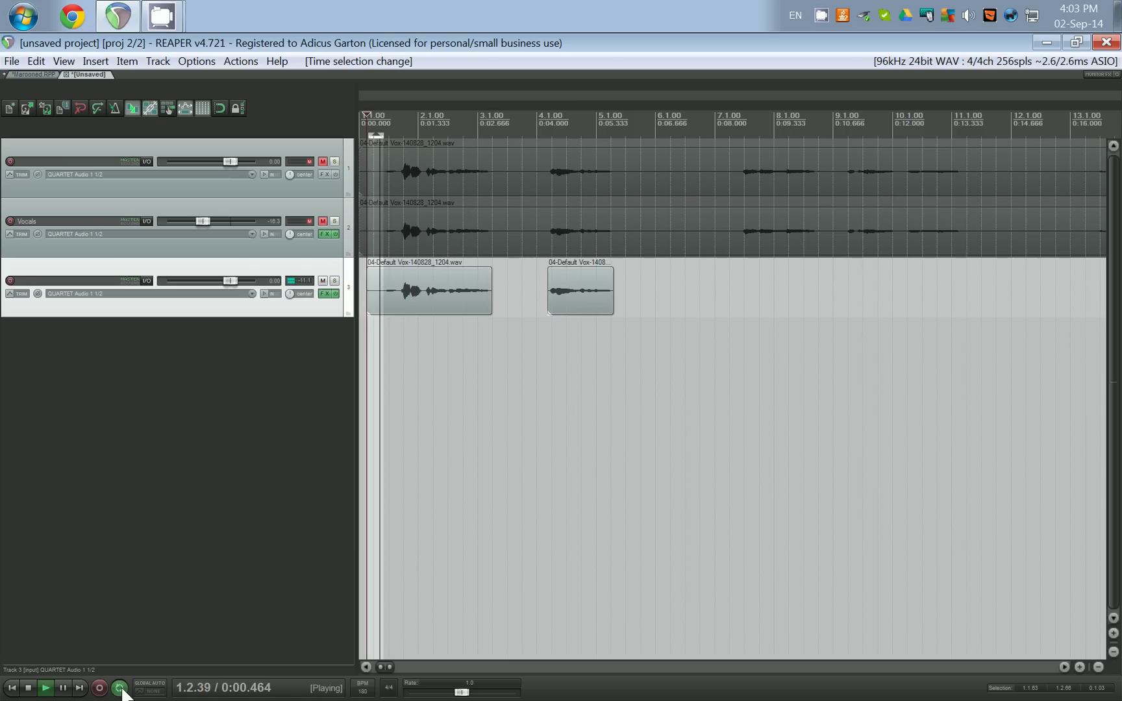
left_click(119, 687)
key("space")
left_click_drag(369, 302, 388, 307)
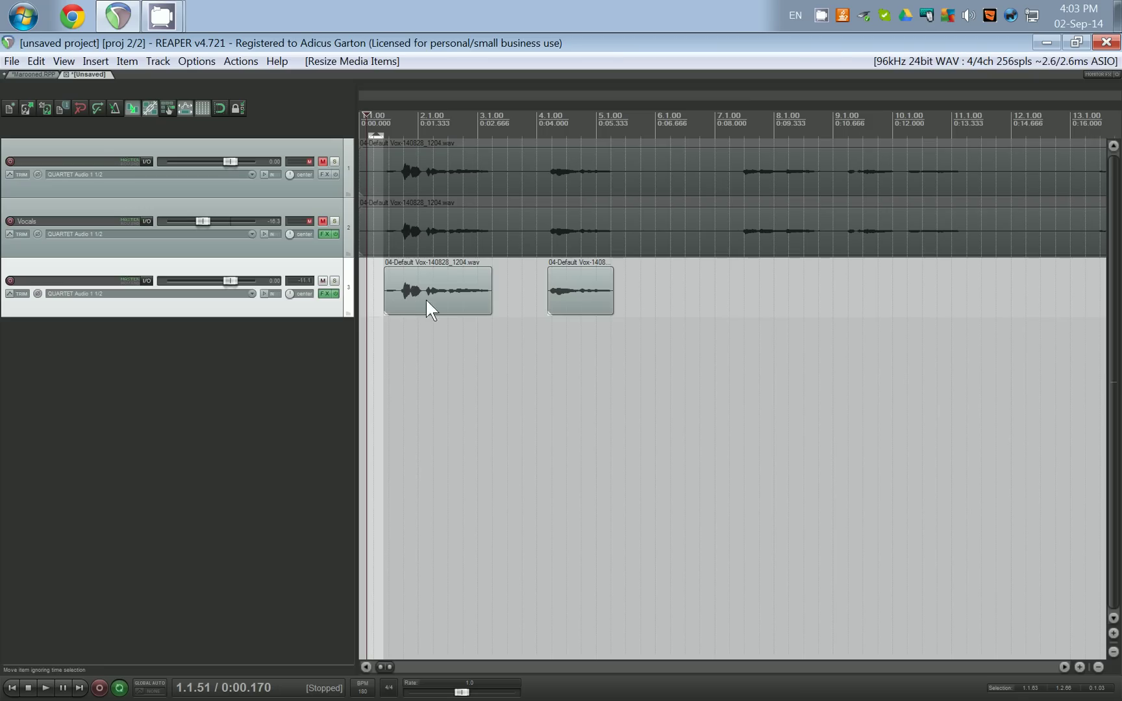
Open track 3's effects chain and view each effect in order, from the volume utility to ReaVerbate
left_click(323, 295)
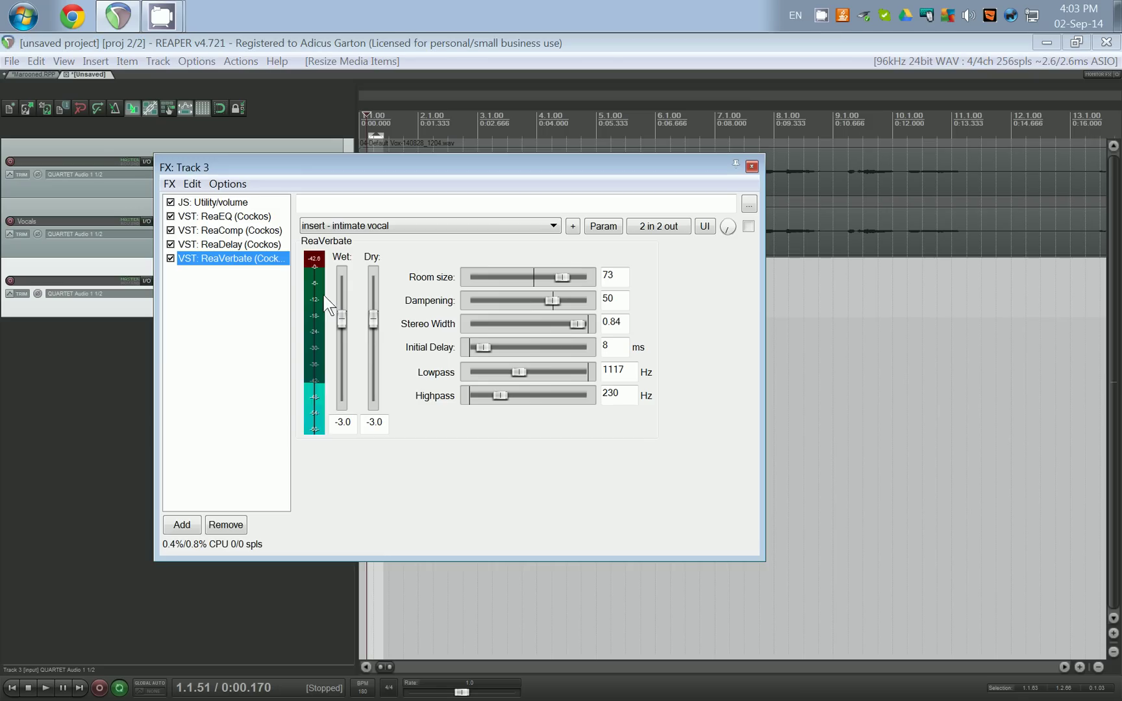
left_click(218, 203)
left_click(224, 216)
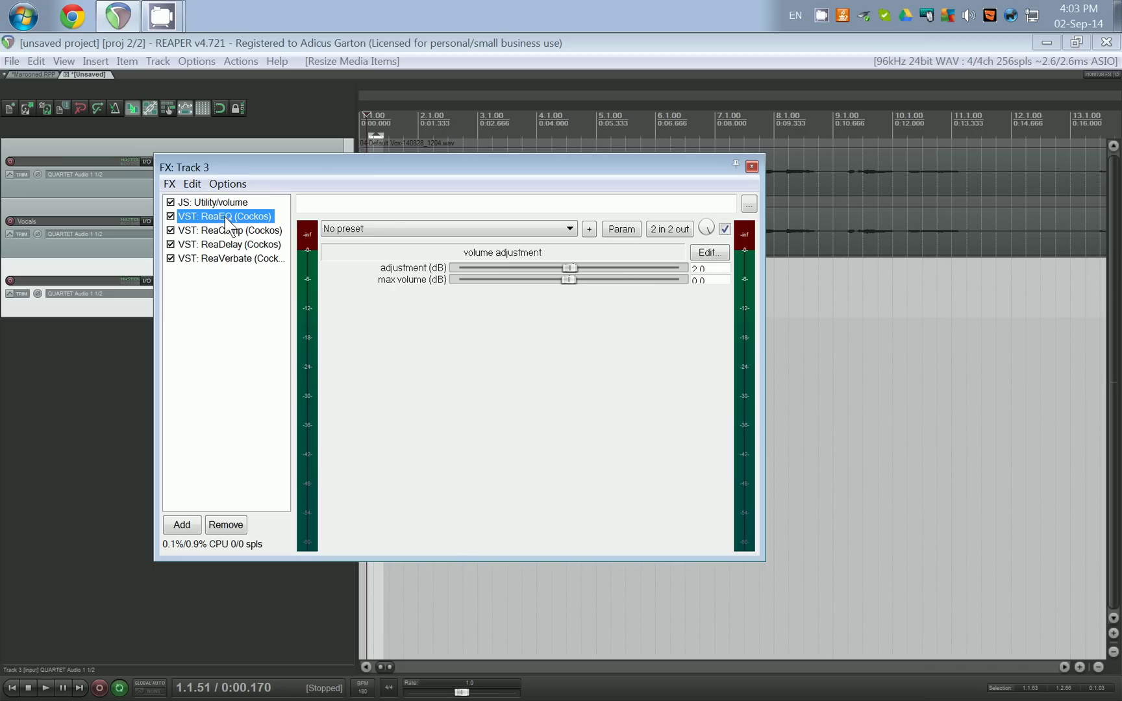
left_click(225, 231)
left_click(230, 245)
left_click(231, 259)
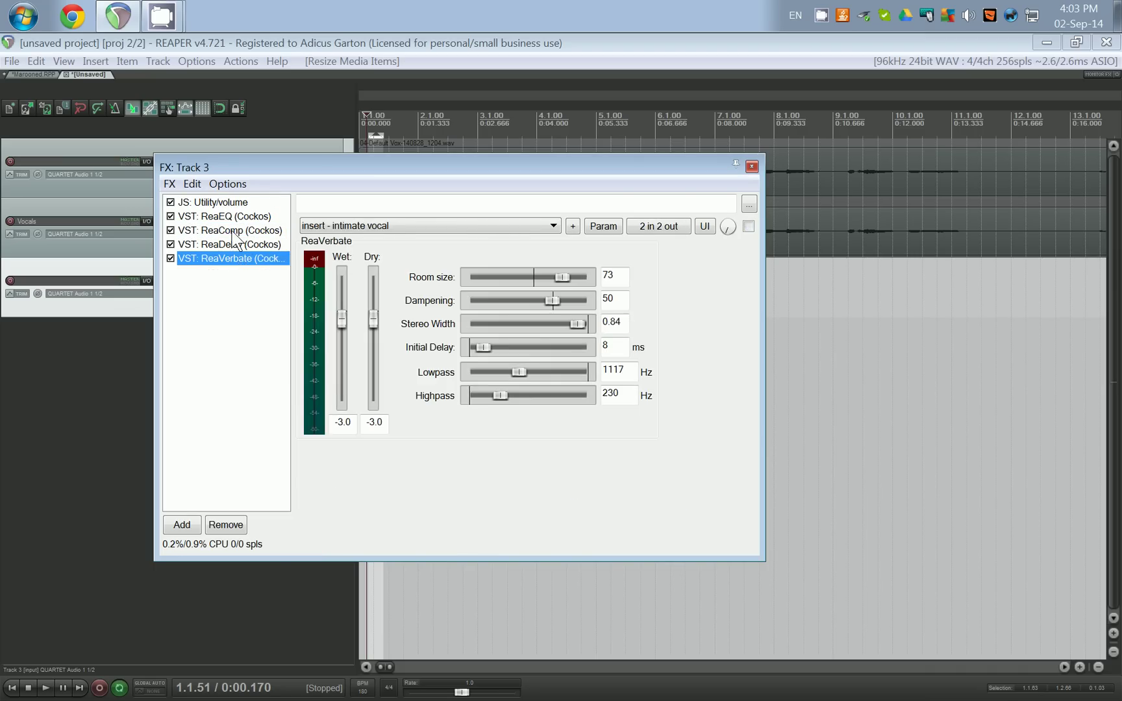
Go twice through the ReaEQ, ReaComp, ReaDelay and ReaVerbate settings in track 3's effects chain
left_click(230, 217)
left_click(230, 231)
left_click(233, 245)
left_click(235, 259)
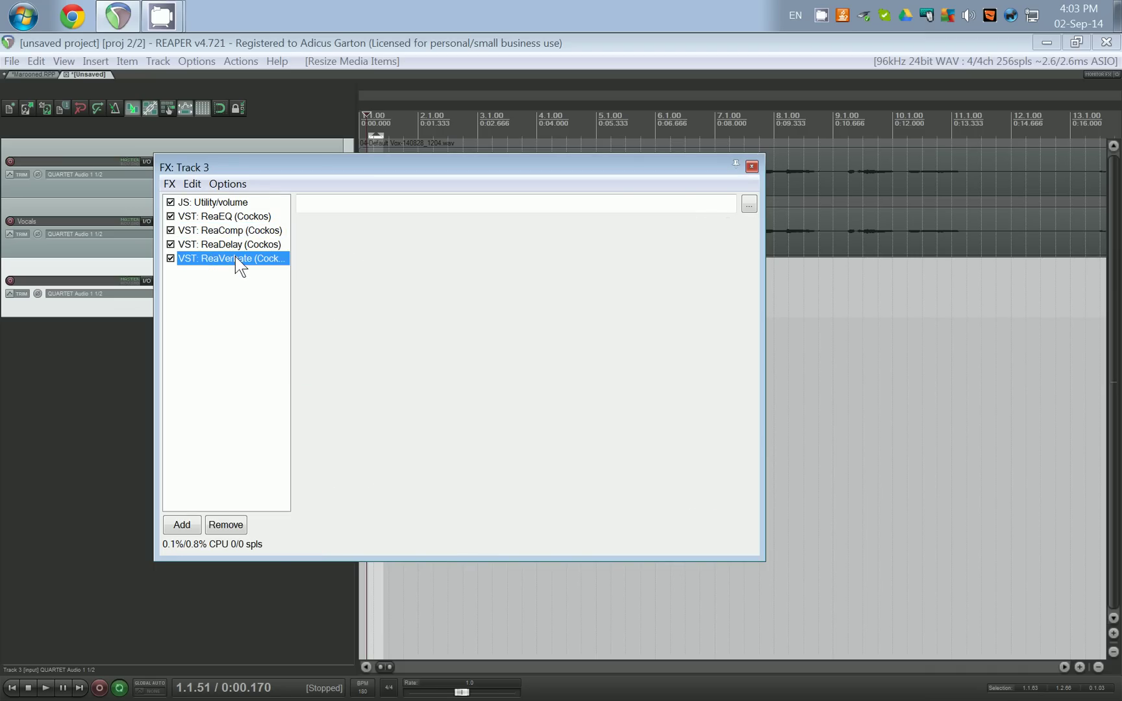
left_click(230, 217)
left_click(232, 231)
left_click(228, 245)
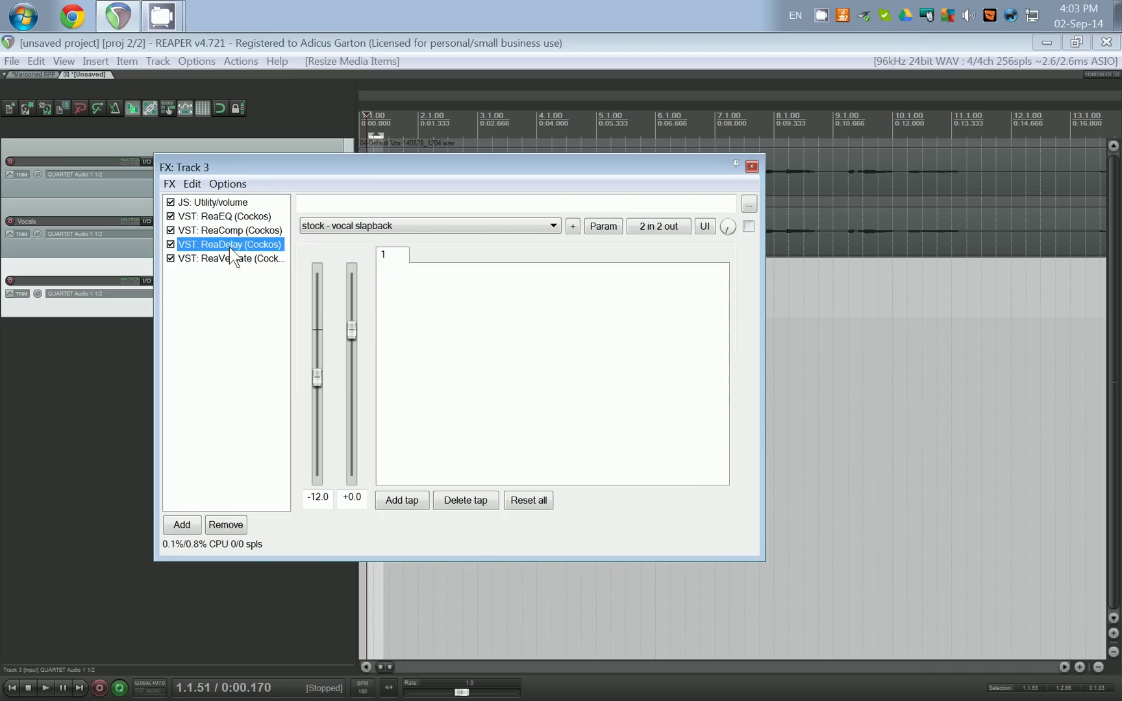
left_click(228, 258)
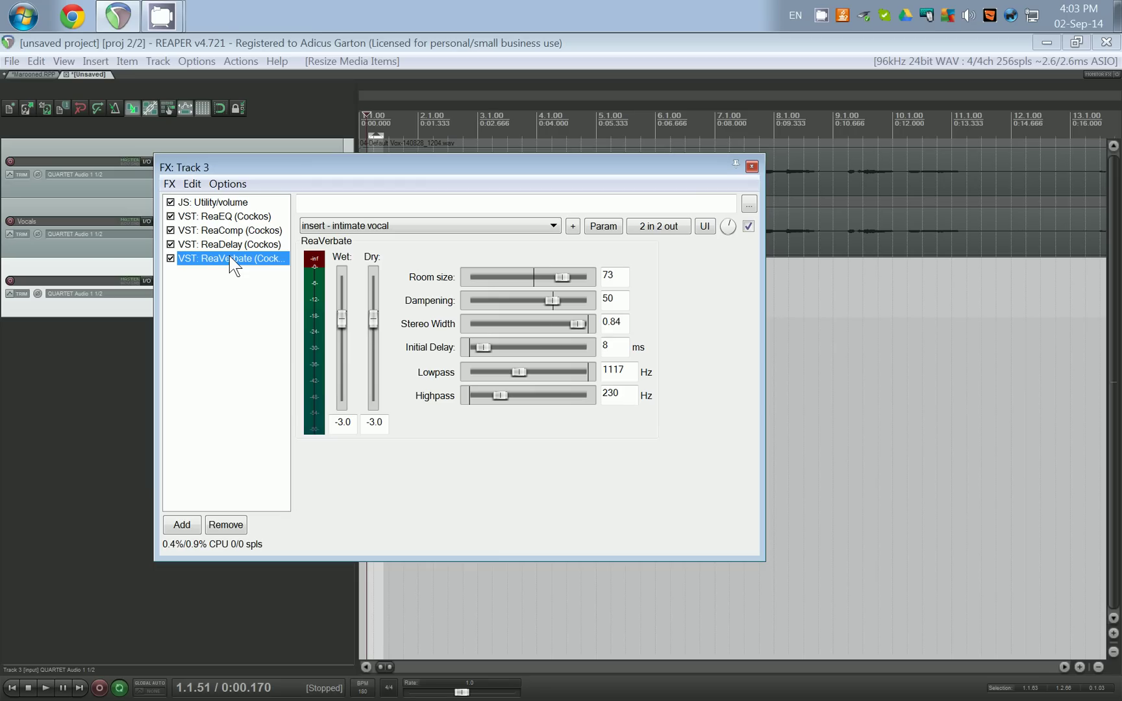
Review track 3's full effects chain once more, from the volume utility through ReaVerbate, and close it
left_click(193, 202)
left_click(205, 215)
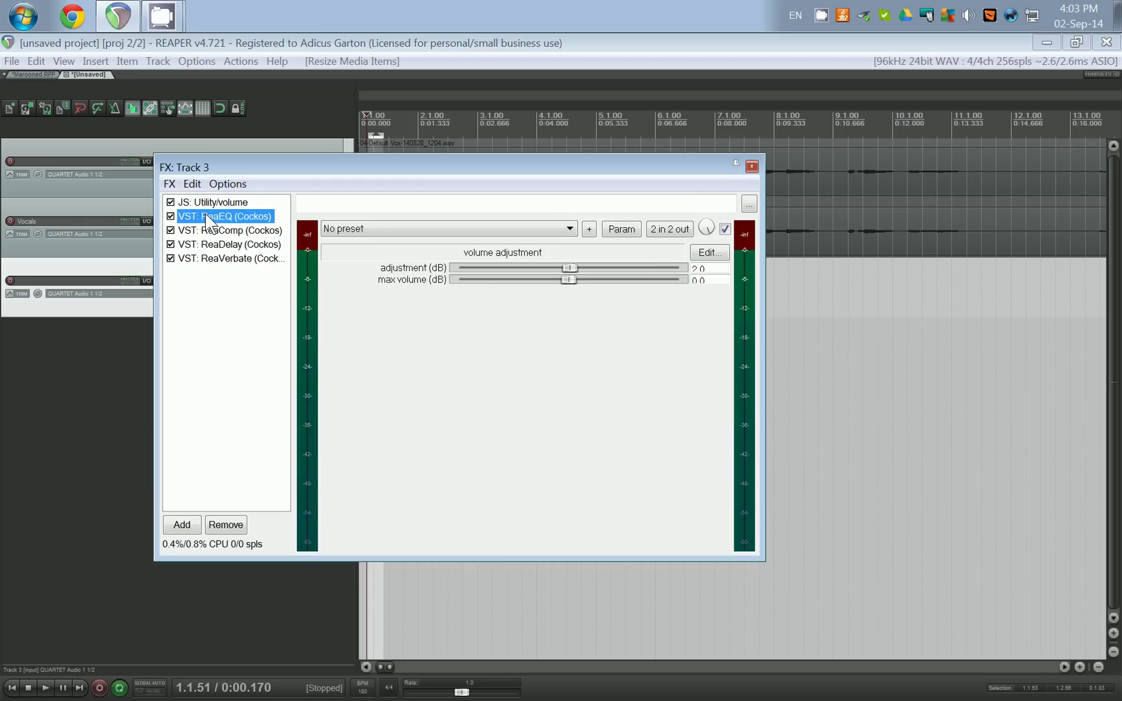
left_click(212, 231)
left_click(215, 245)
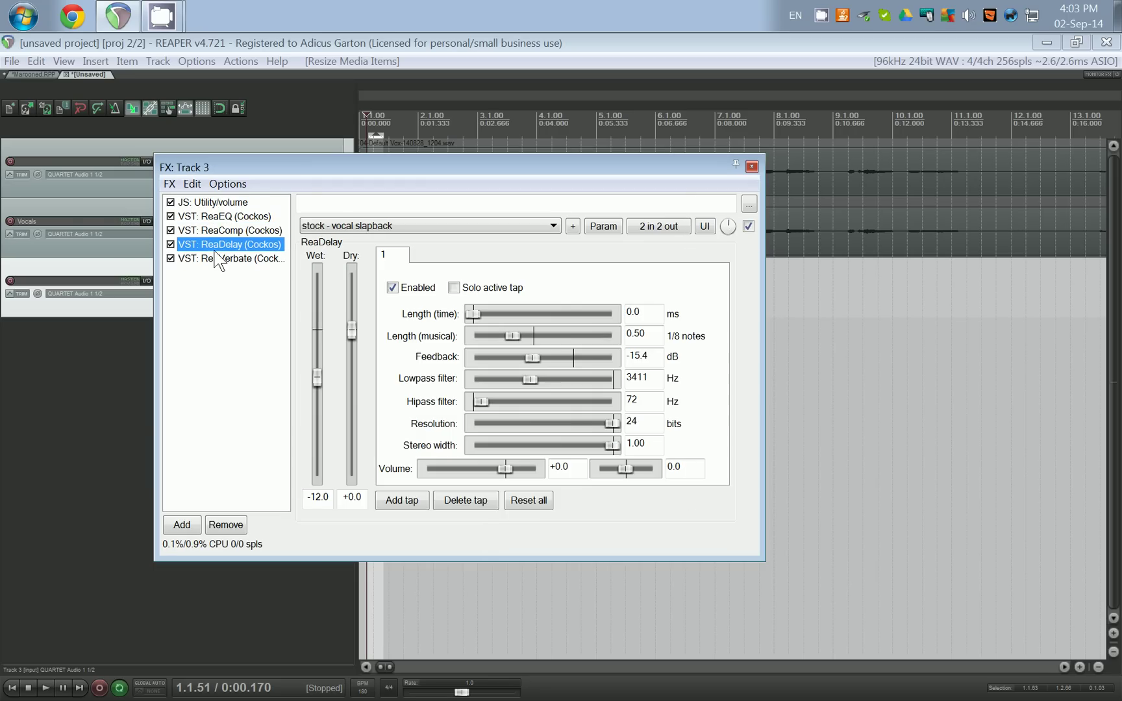
left_click(215, 257)
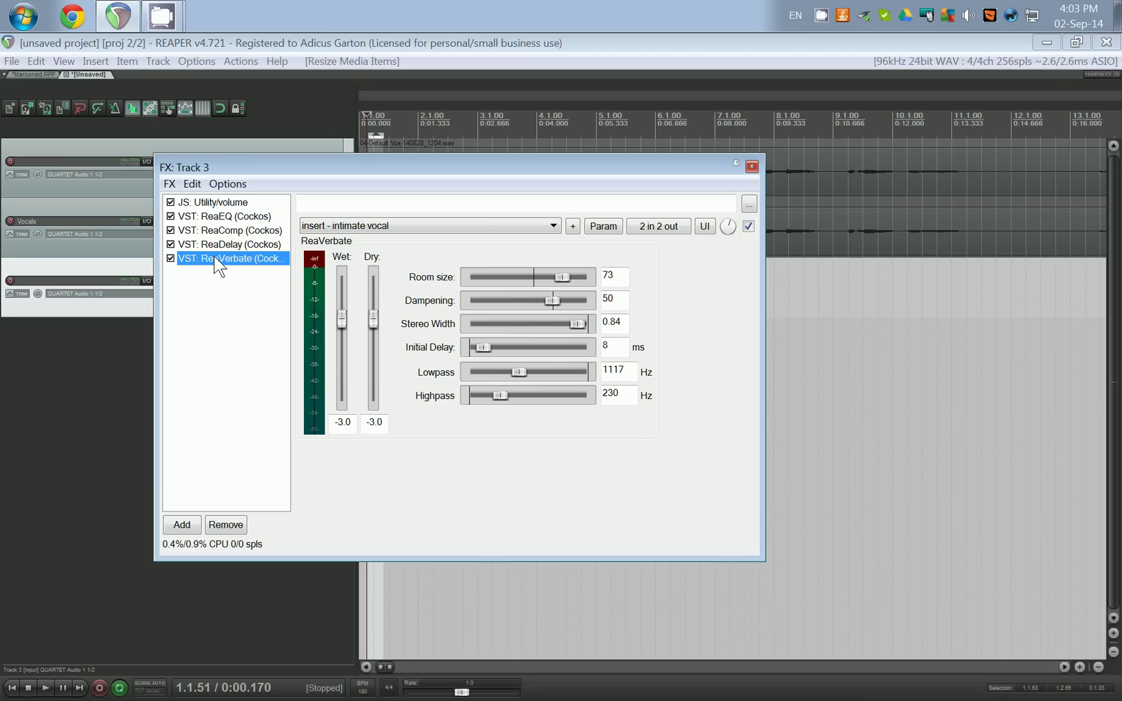
left_click(752, 167)
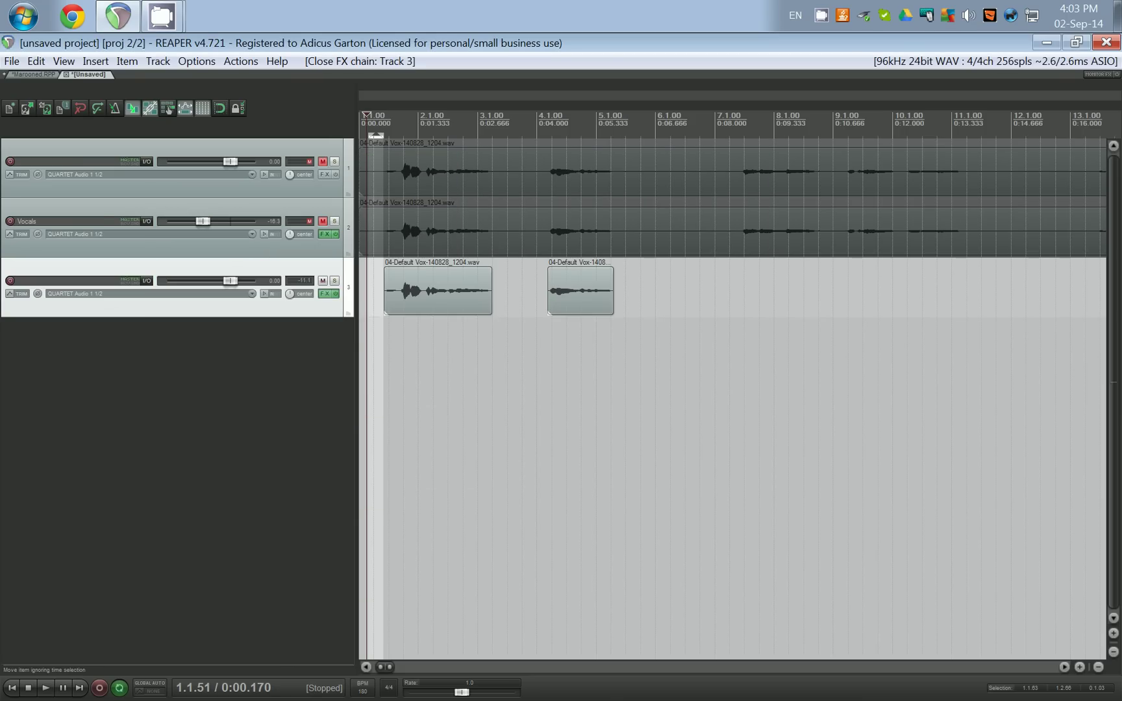